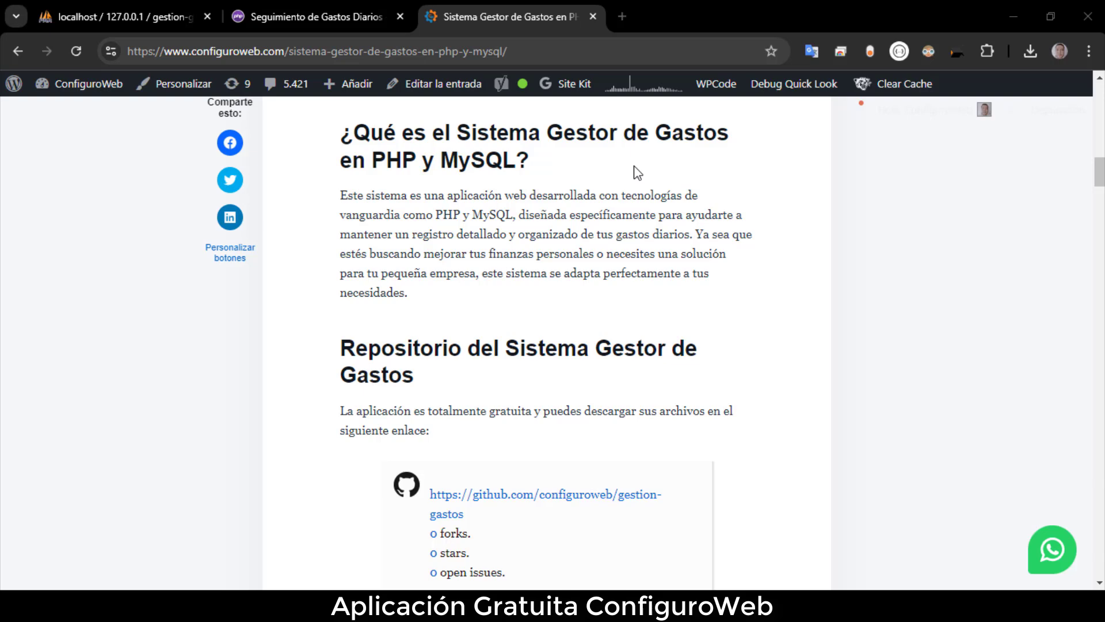
Step: Review the article's repository link, database download, main features and benefits of the Sistema Gestor de Gastos
scroll(576, 407, "down", 5)
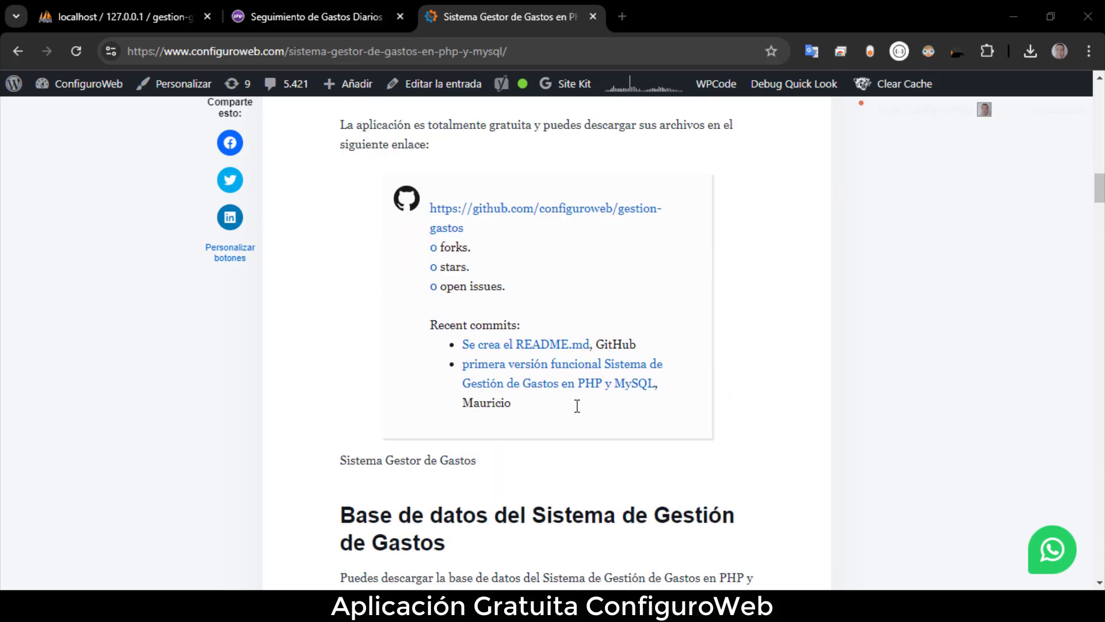
scroll(577, 406, "down", 5)
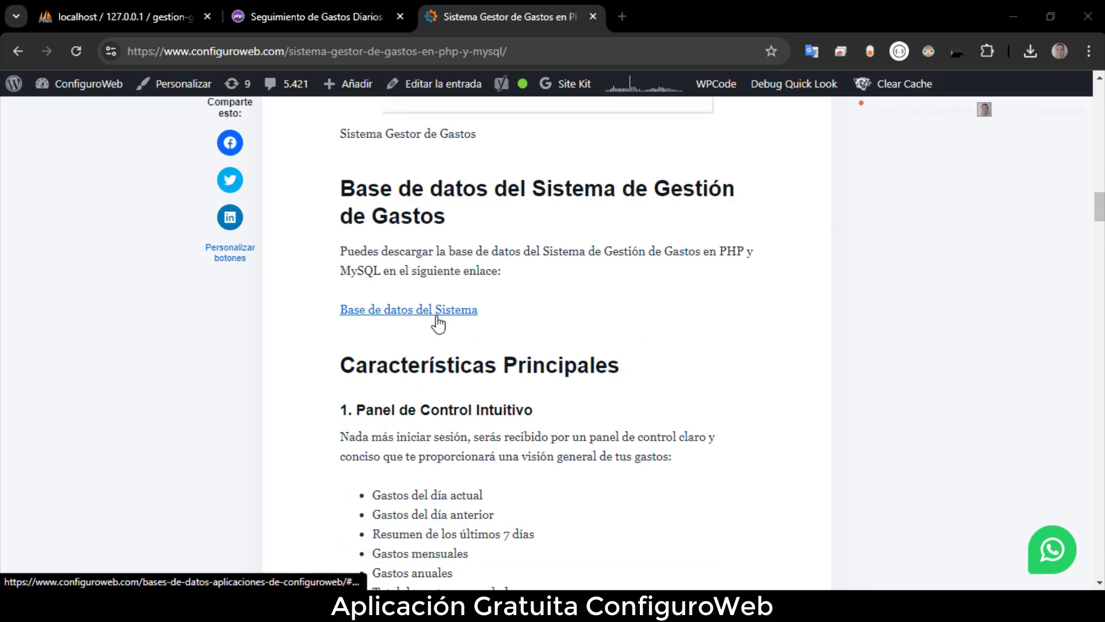
scroll(438, 324, "down", 13)
scroll(439, 324, "up", 12)
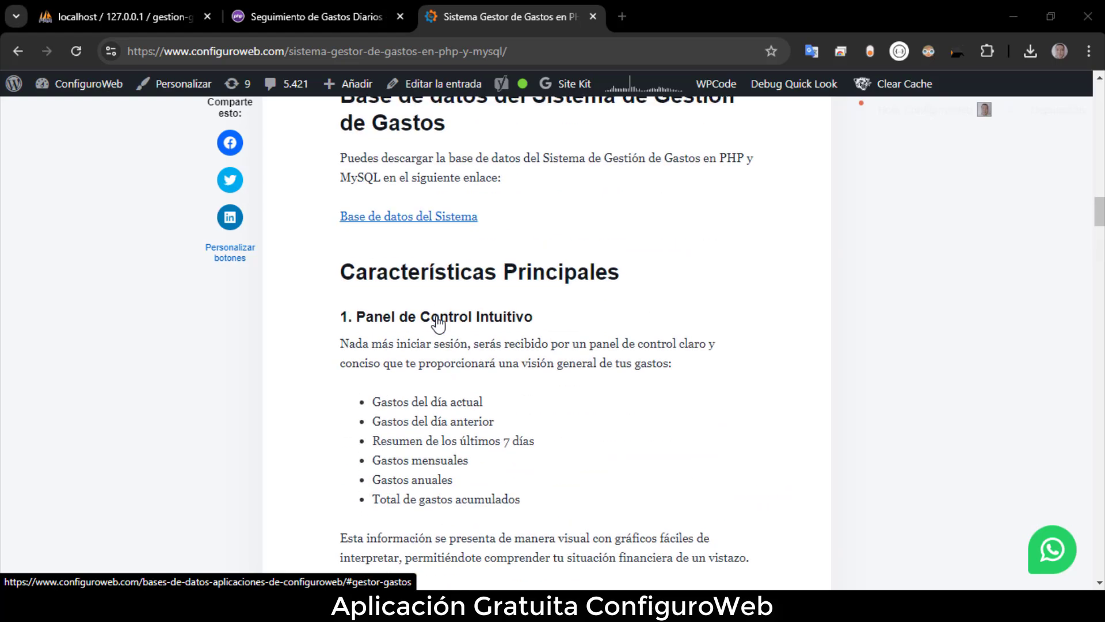
scroll(439, 324, "up", 7)
scroll(439, 324, "down", 16)
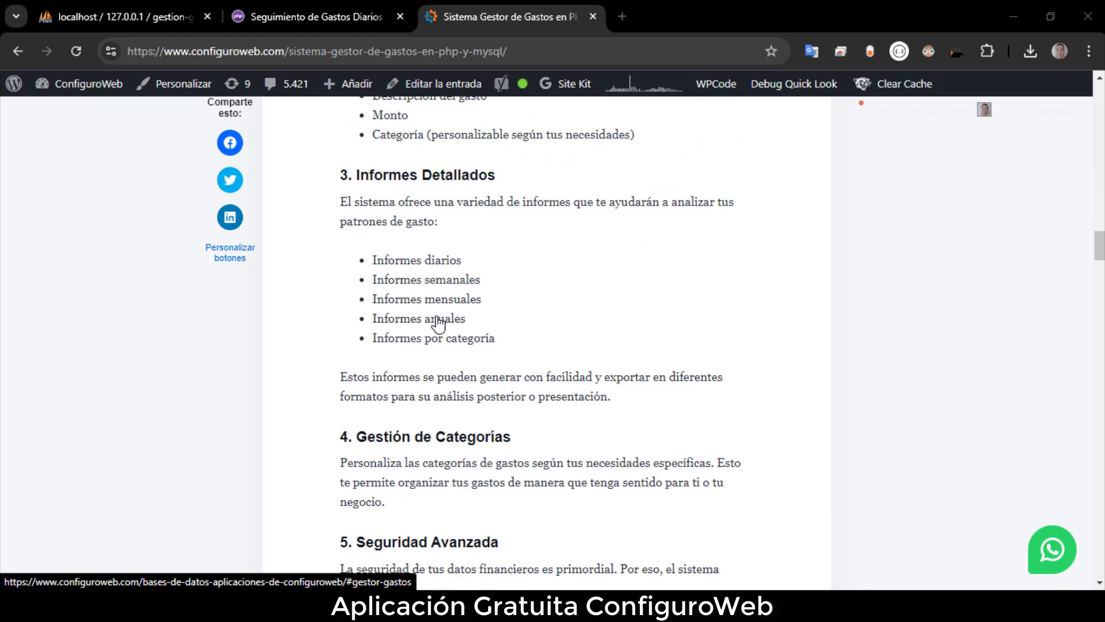
scroll(438, 324, "down", 5)
scroll(438, 324, "down", 4)
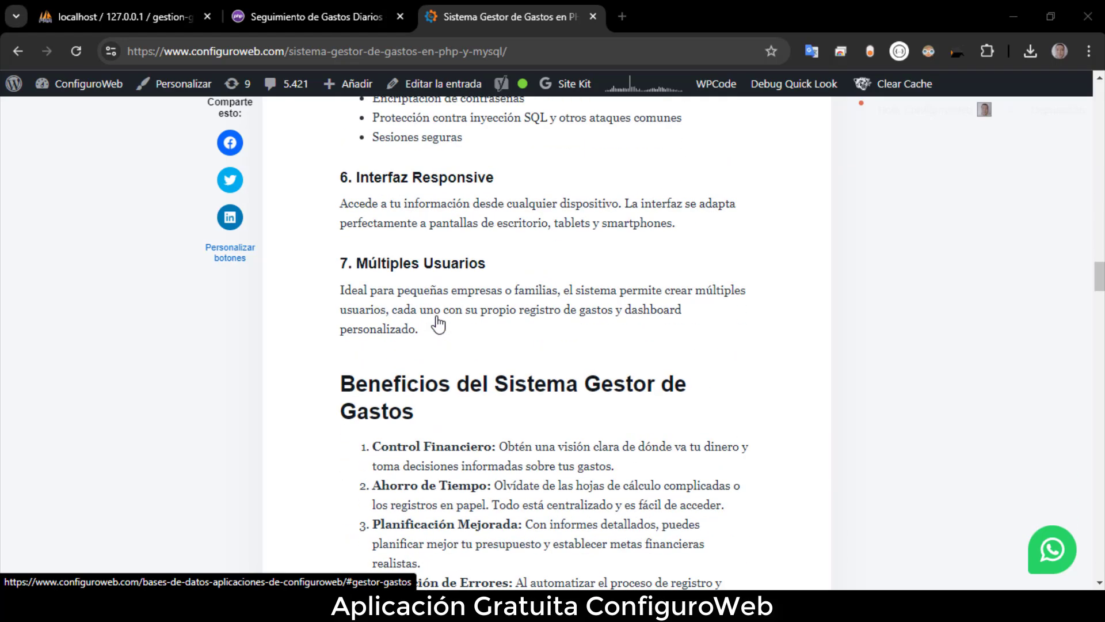
scroll(438, 324, "down", 3)
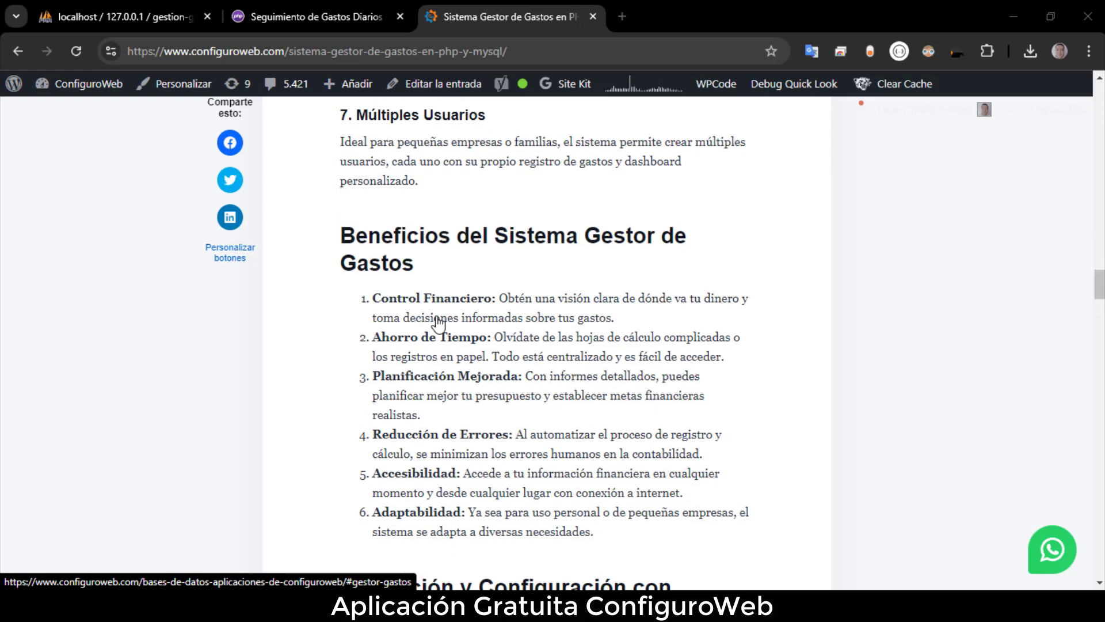
scroll(439, 324, "down", 1)
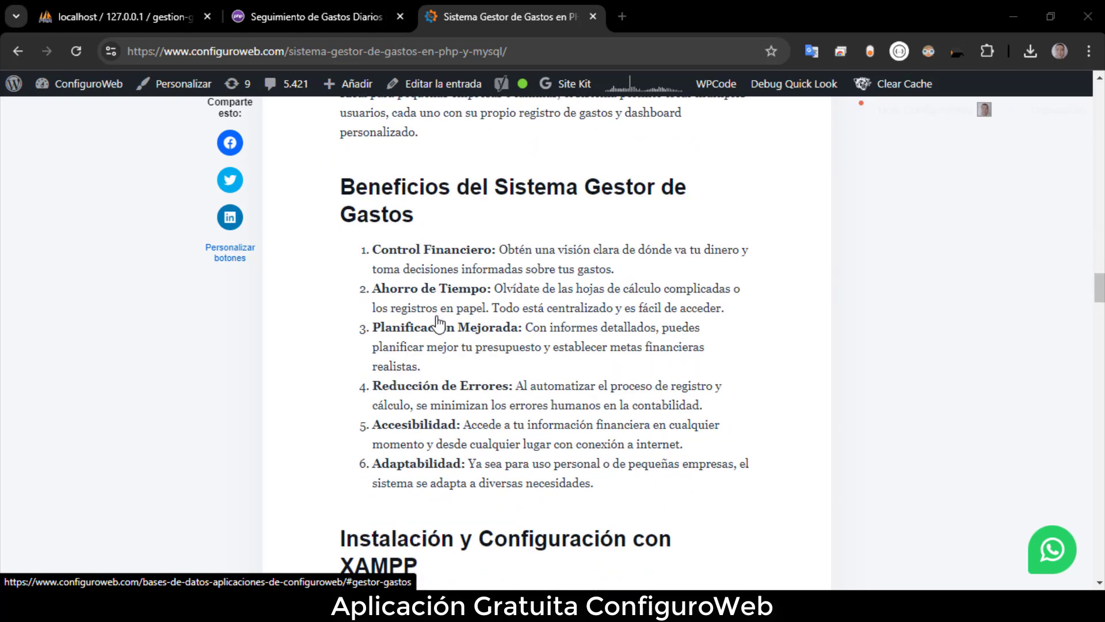
Step: Read the XAMPP installation steps and the conclusion, and return to the article's title
scroll(438, 324, "down", 8)
scroll(438, 324, "up", 1)
scroll(439, 324, "down", 1)
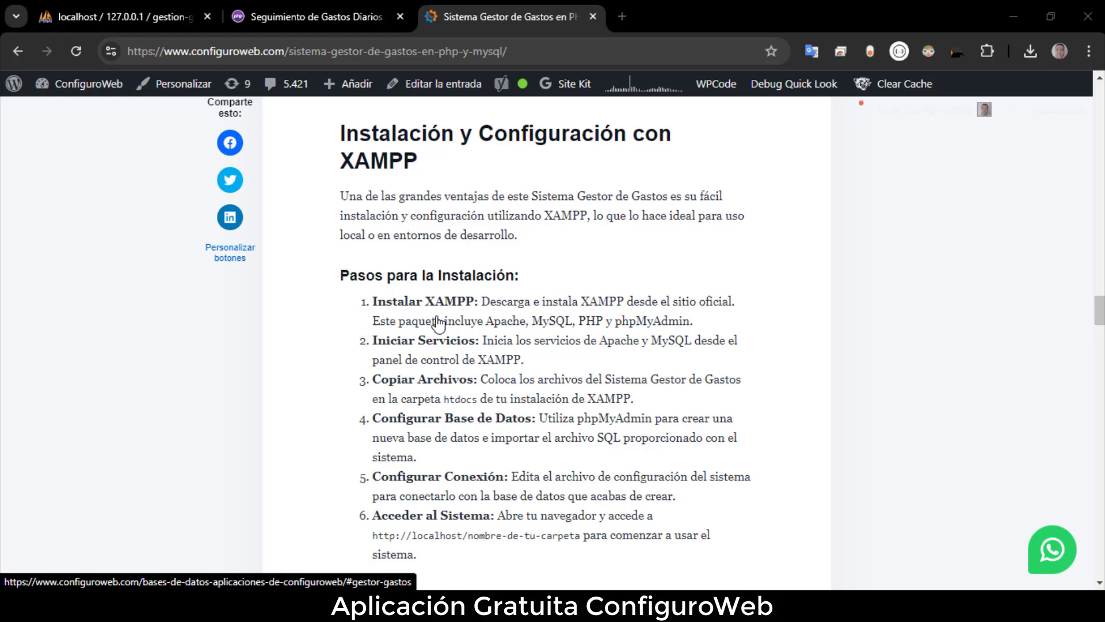
scroll(438, 324, "down", 8)
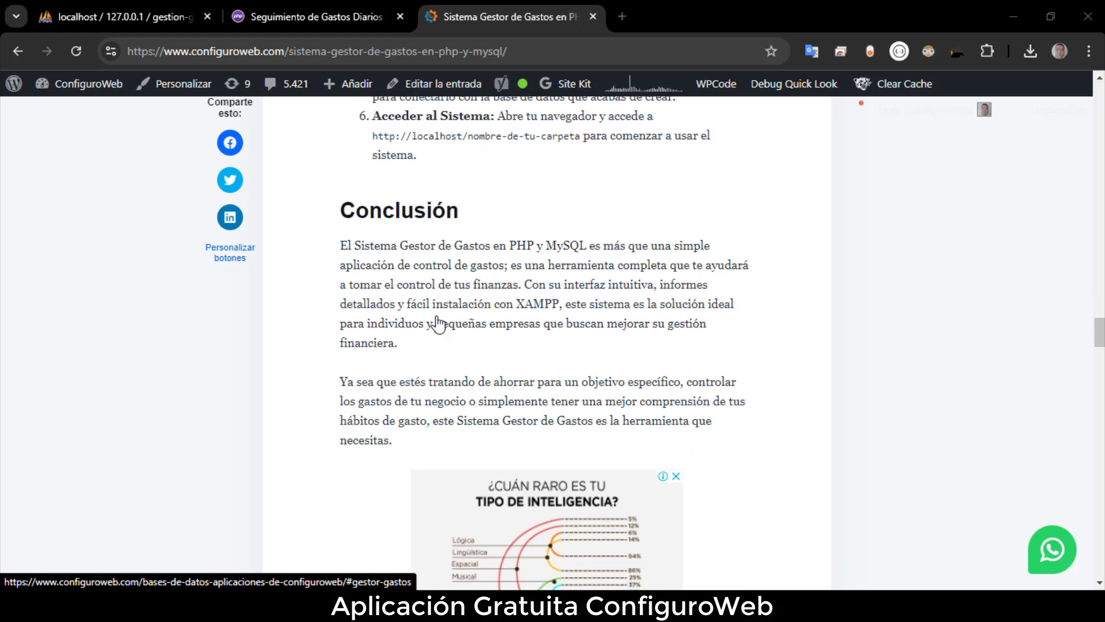
scroll(439, 324, "down", 1)
scroll(438, 324, "down", 1)
scroll(439, 324, "up", 20)
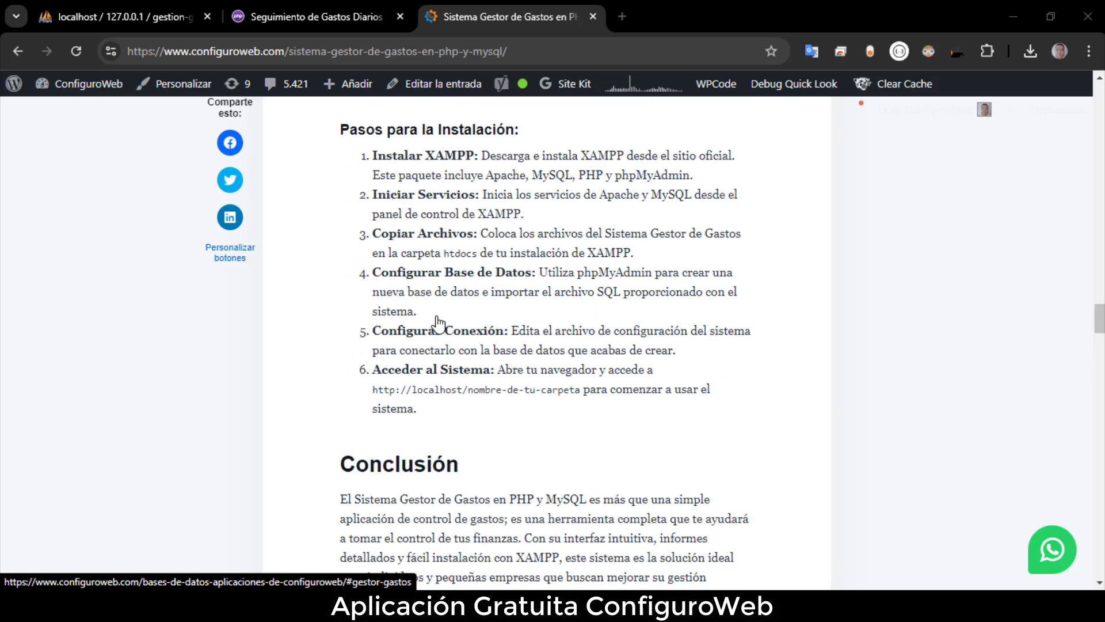
scroll(439, 324, "up", 10)
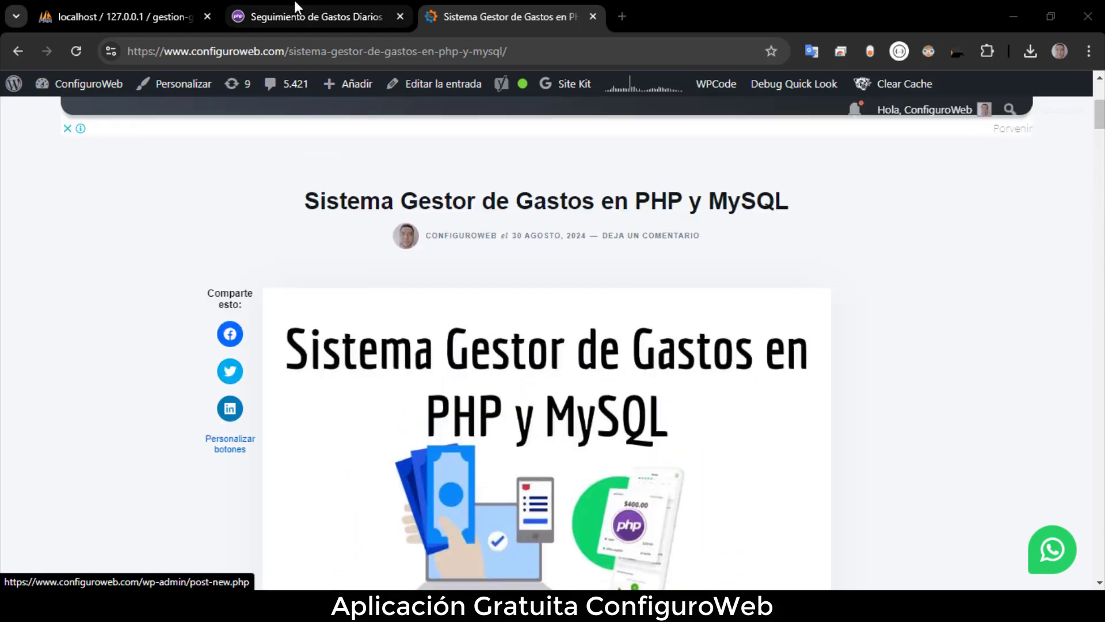
Step: Check the expense dashboard and its collapsible navigation in the mobile preview, and close the developer tools
left_click(292, 12)
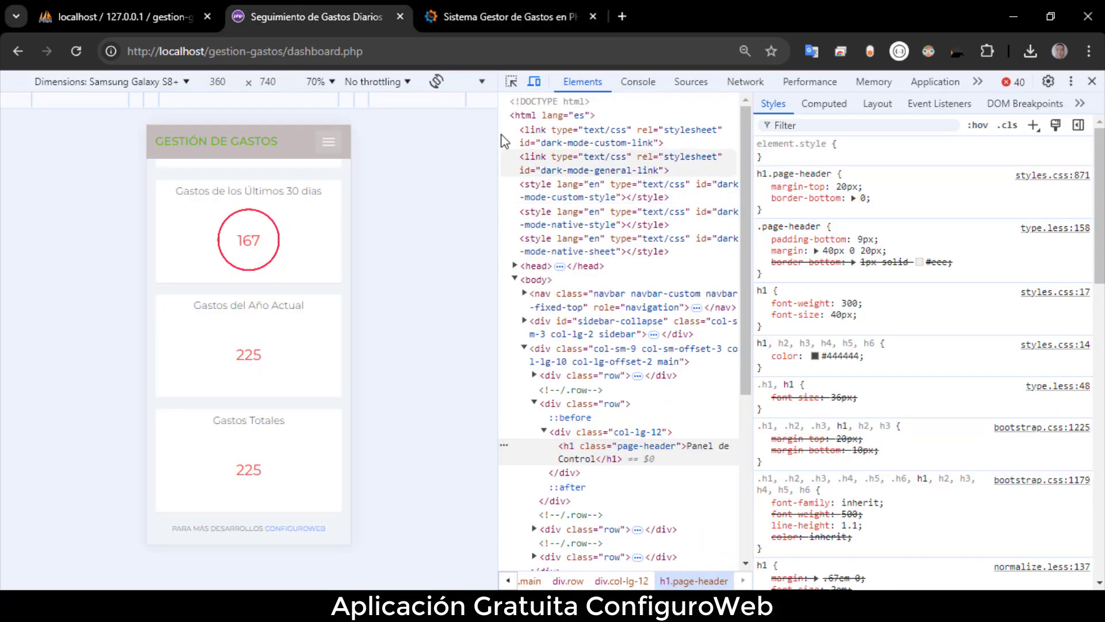
left_click(324, 148)
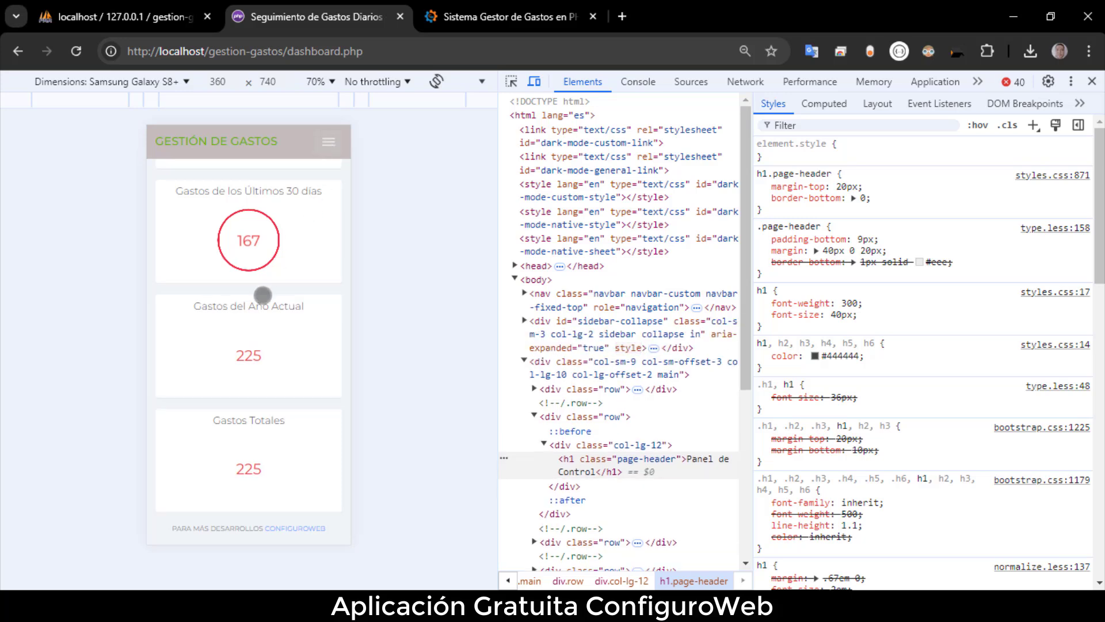
left_click(326, 145)
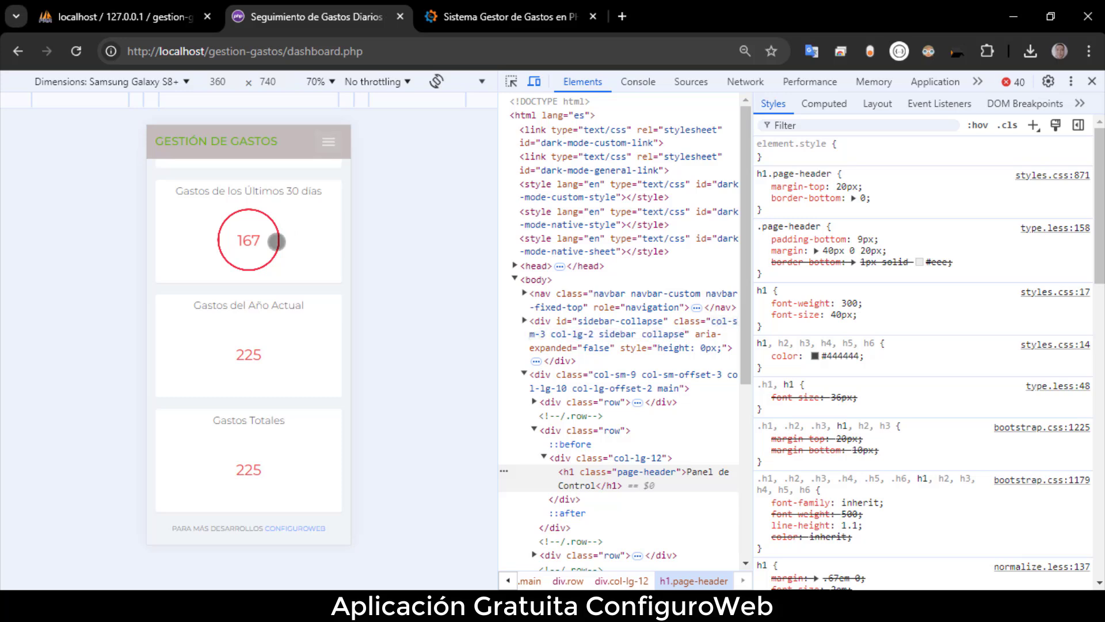
scroll(277, 241, "up", 5)
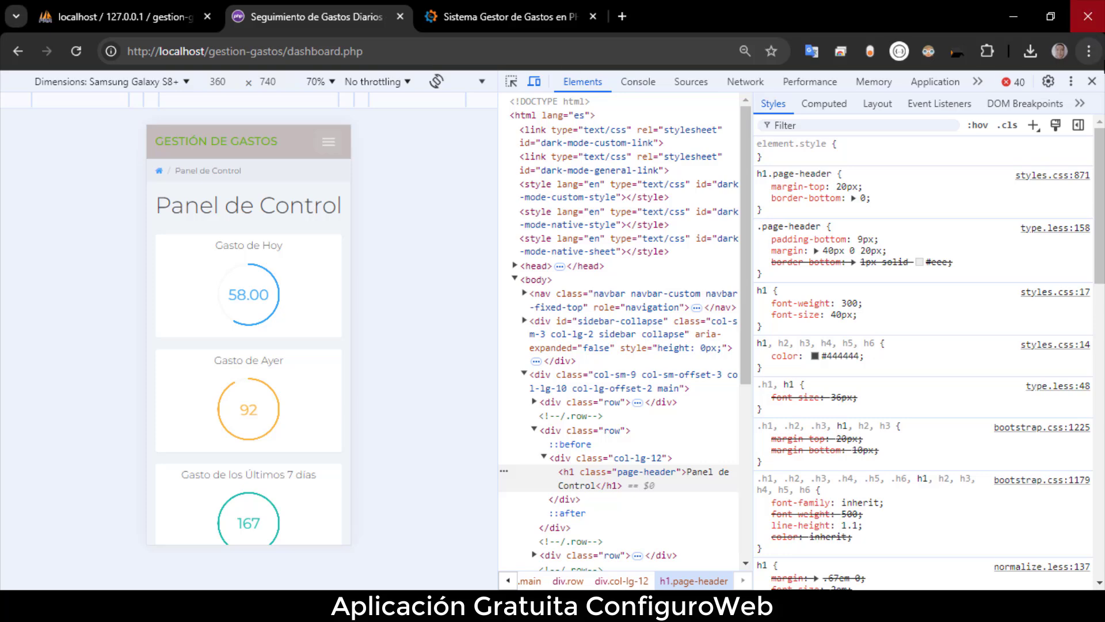
left_click(1092, 81)
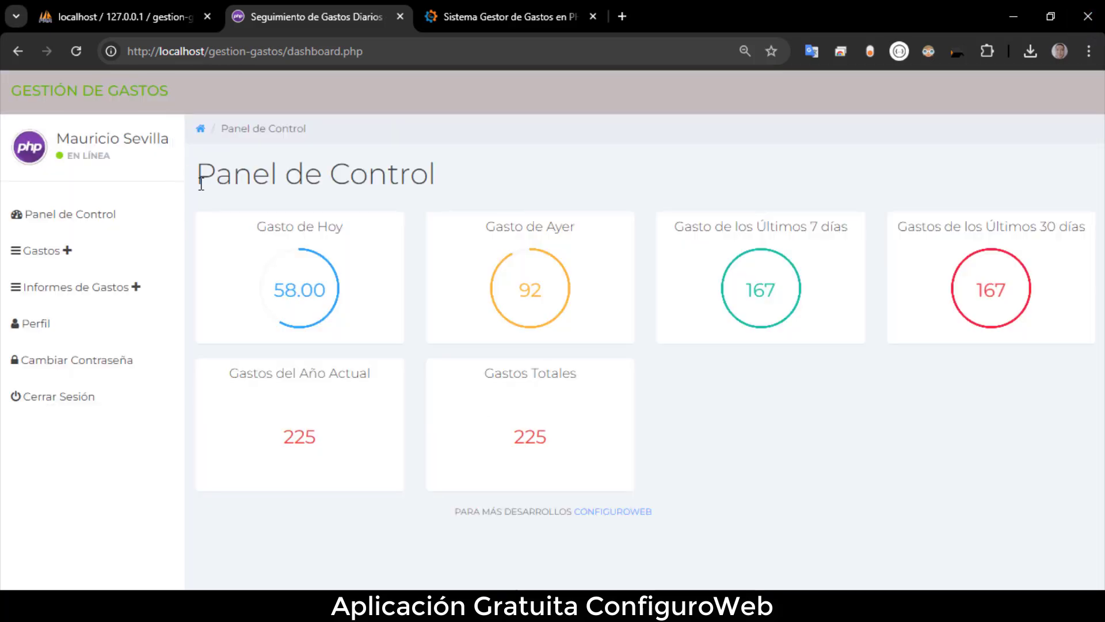
Step: Log out of the expense application and view the registration form before returning to the login form
left_click(49, 391)
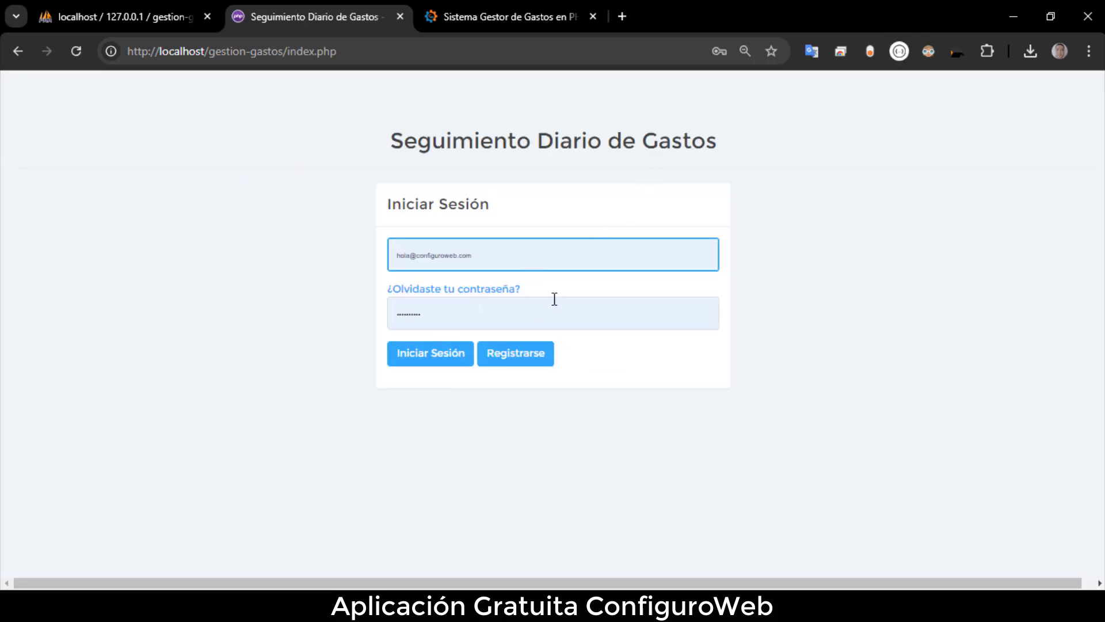
left_click(502, 356)
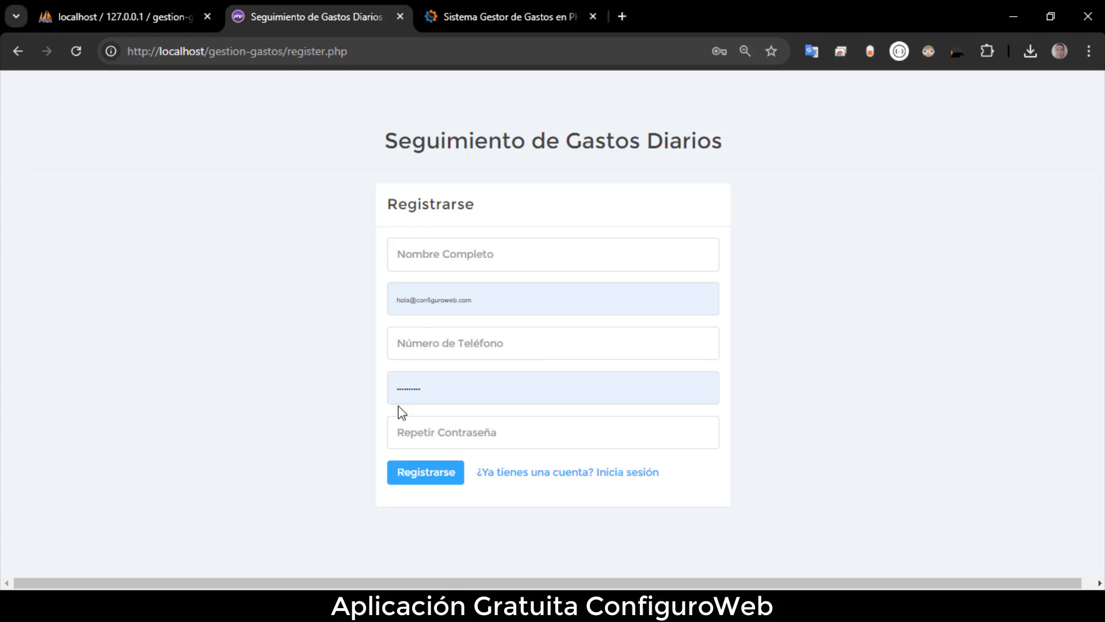
left_click(596, 475)
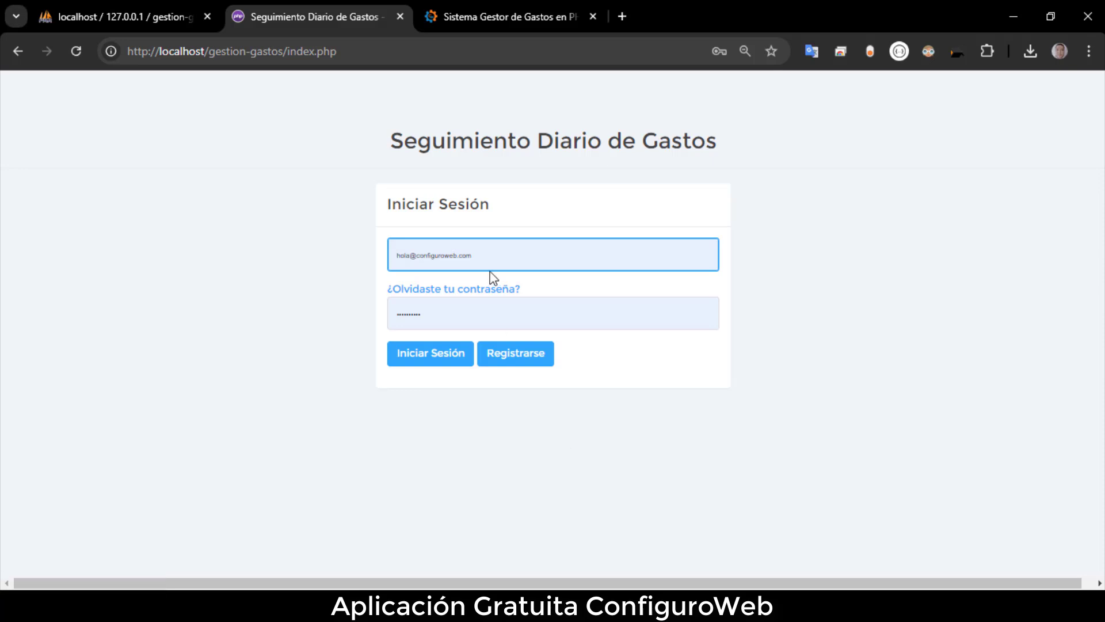
Step: Log in to the expense application with the saved e-mail and account password
left_click(483, 253)
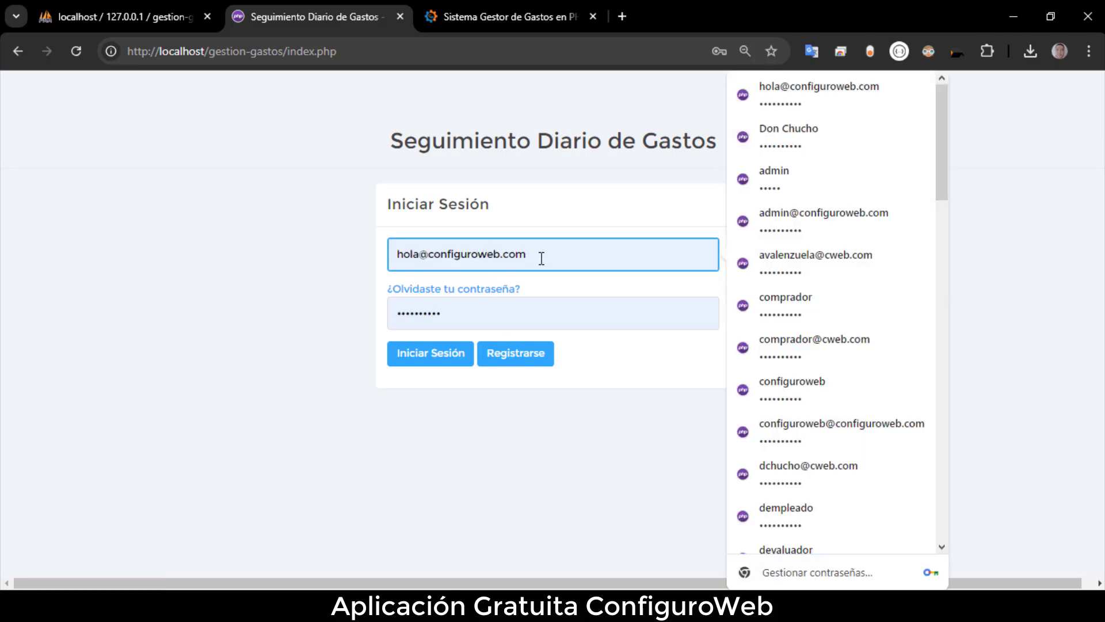
left_click(465, 322)
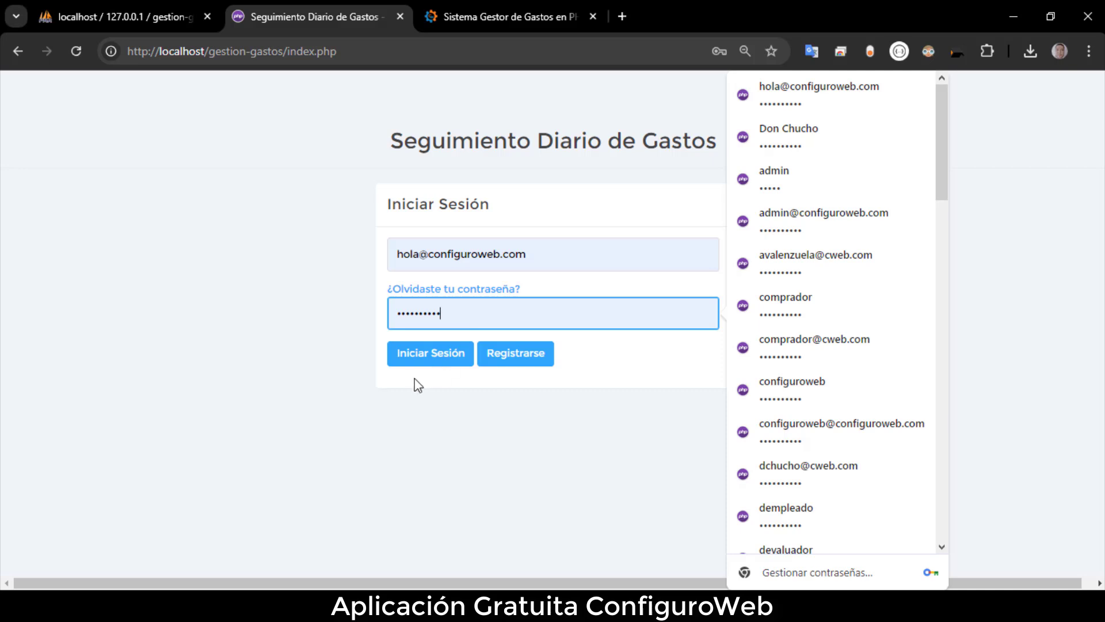
left_click(415, 359)
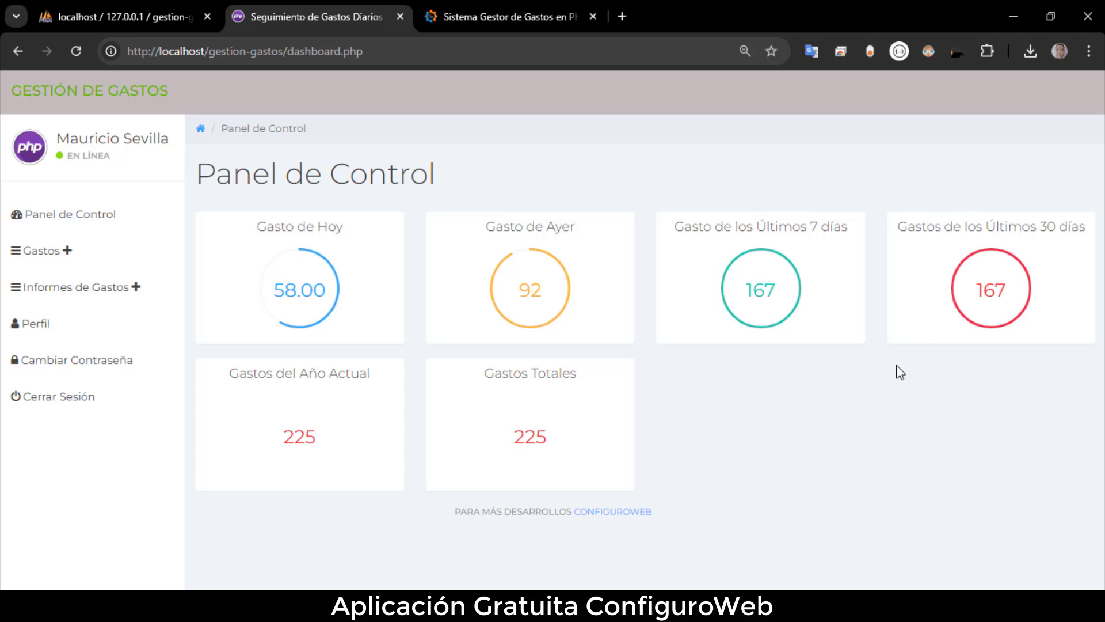
Step: Open the Gestionar Gastos list to view the registered expenses
left_click(48, 230)
left_click(30, 270)
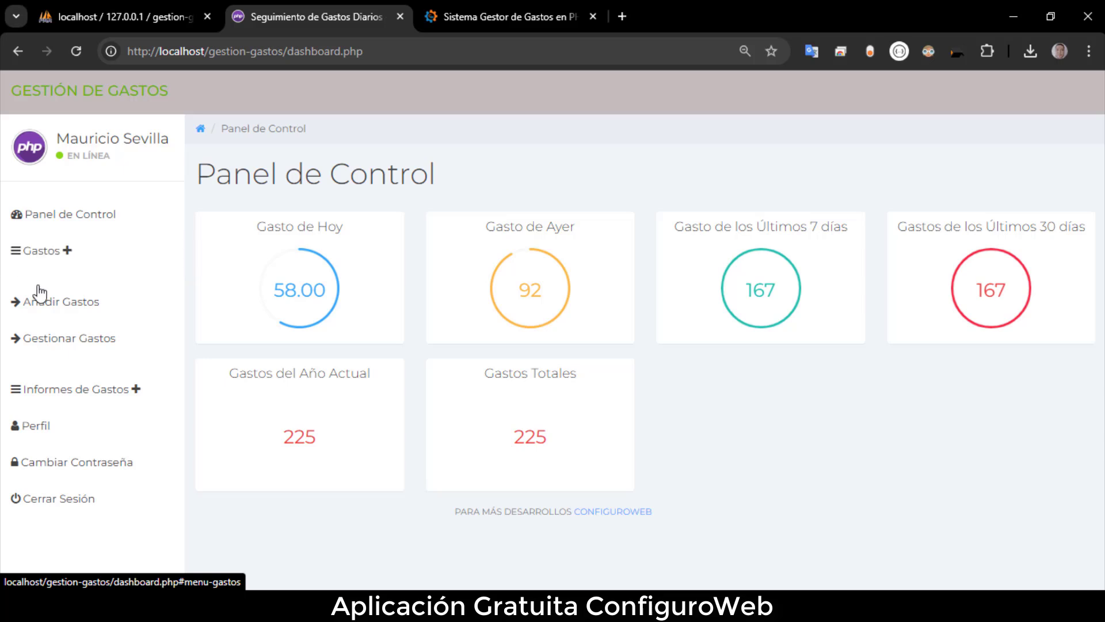
left_click(75, 361)
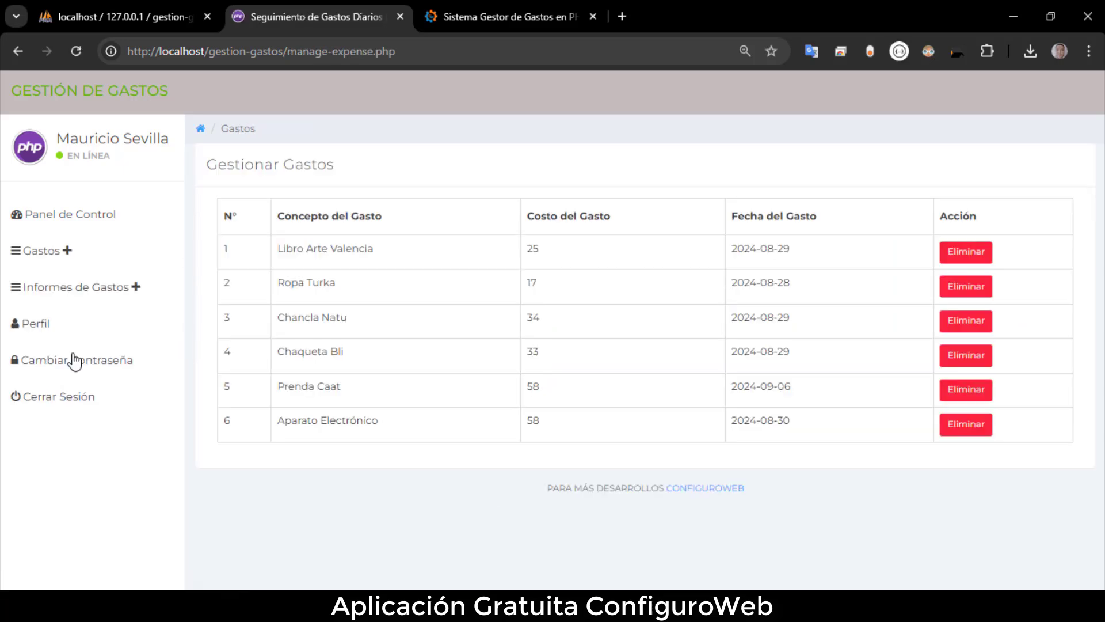
Step: Open the form for adding an expense and set the expense date to 30/08/2024
left_click(69, 257)
left_click(49, 300)
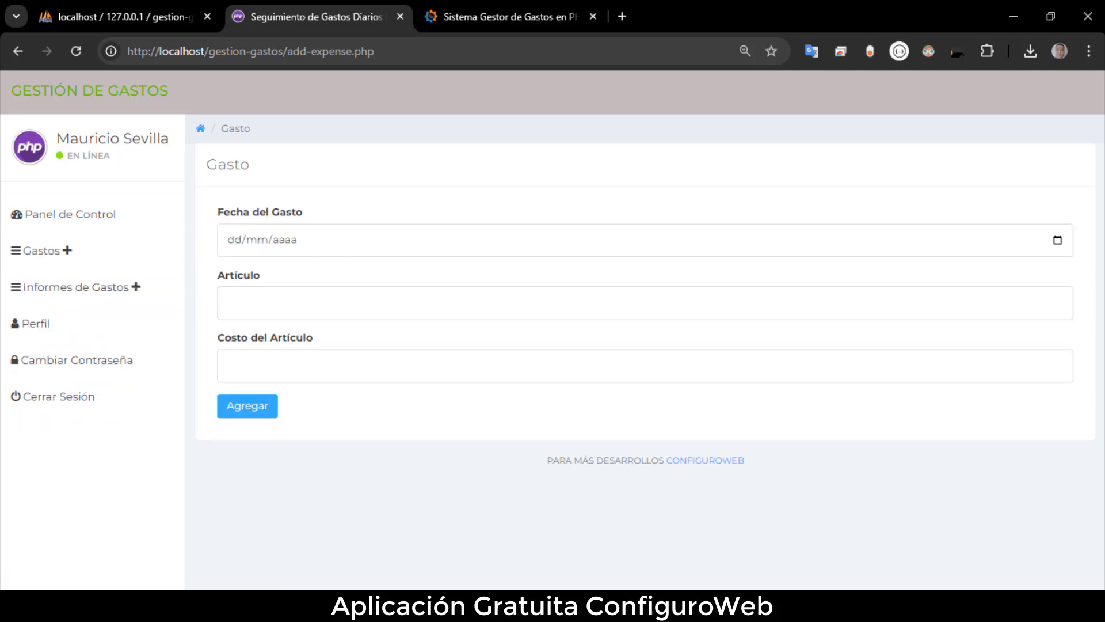
left_click(1058, 249)
left_click(1058, 247)
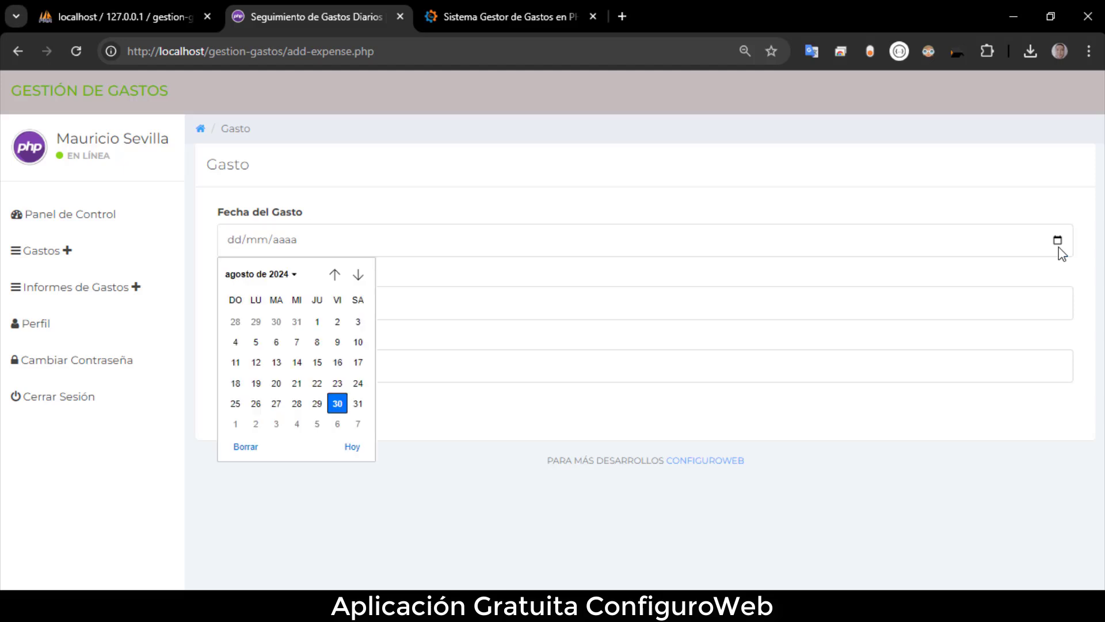
left_click(351, 447)
Step: Add the expense with the article MiCara RET and a cost of 89, and return to the Panel de Control
left_click(872, 316)
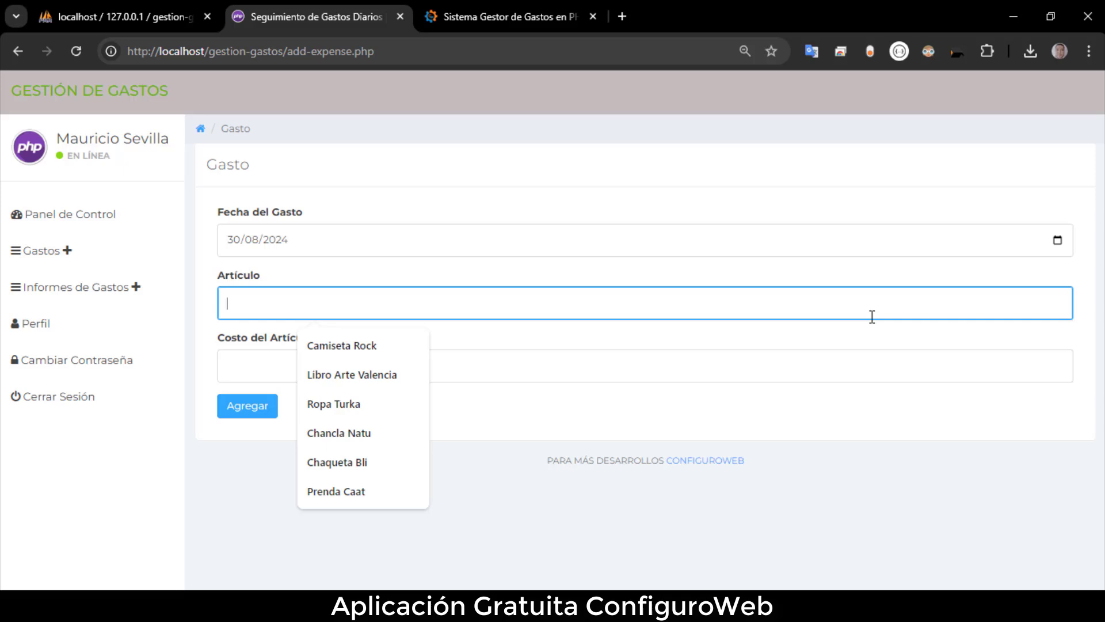
type("MiCara")
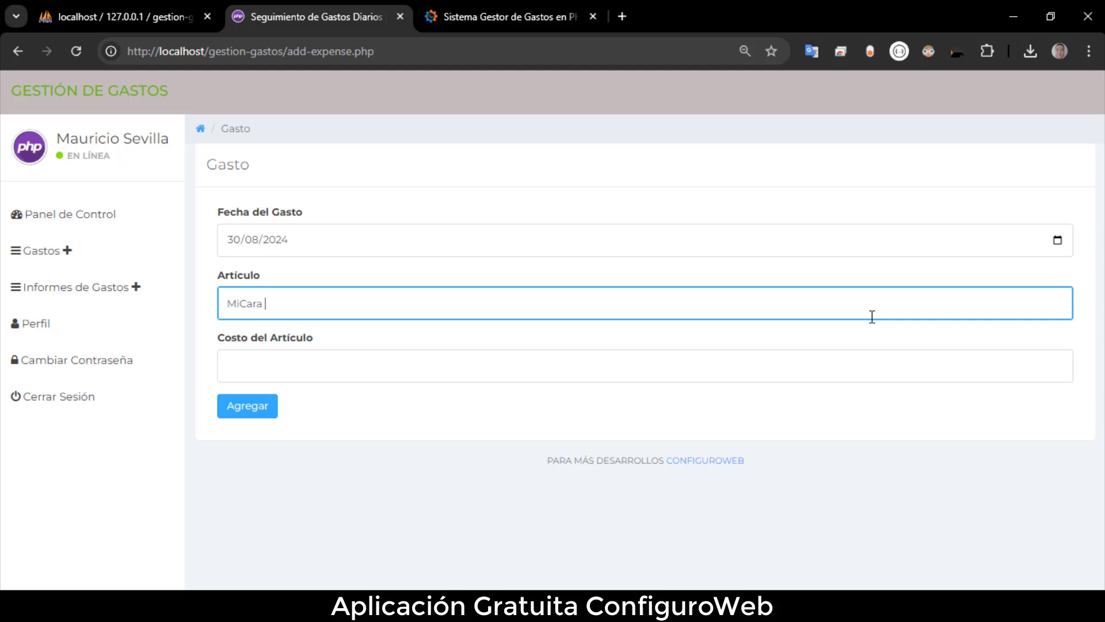
type(" RET")
left_click(571, 374)
type("89")
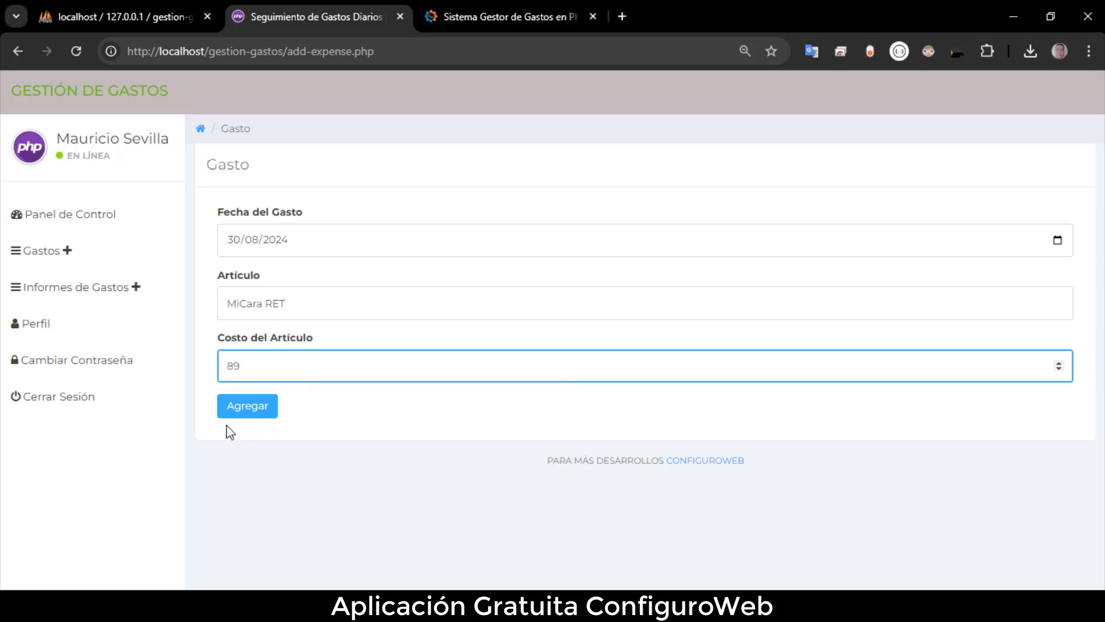
left_click(273, 415)
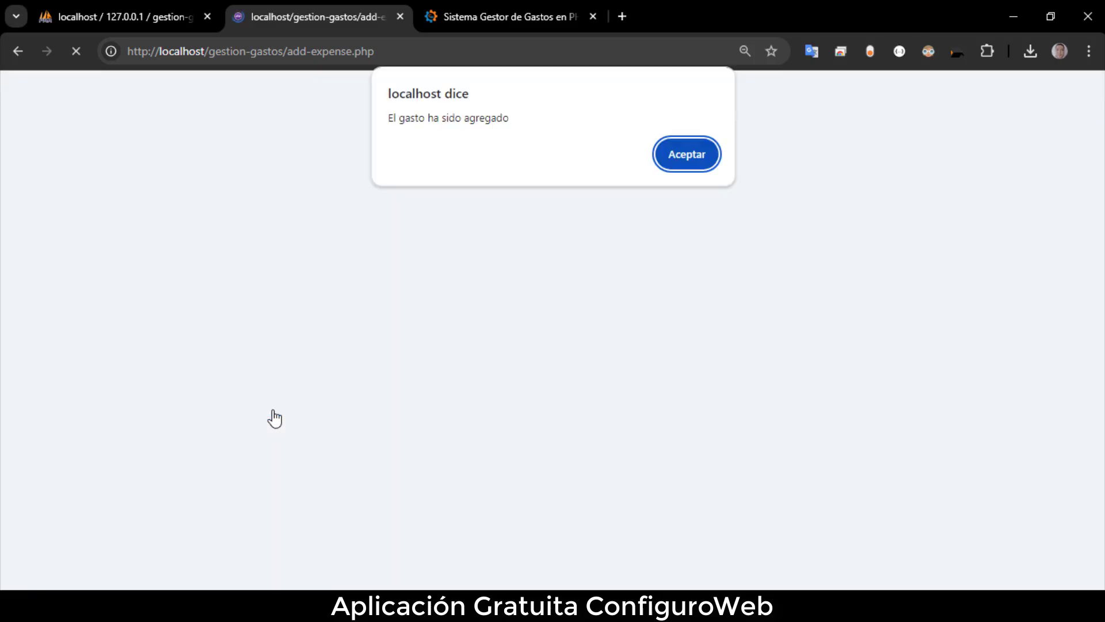
left_click(680, 154)
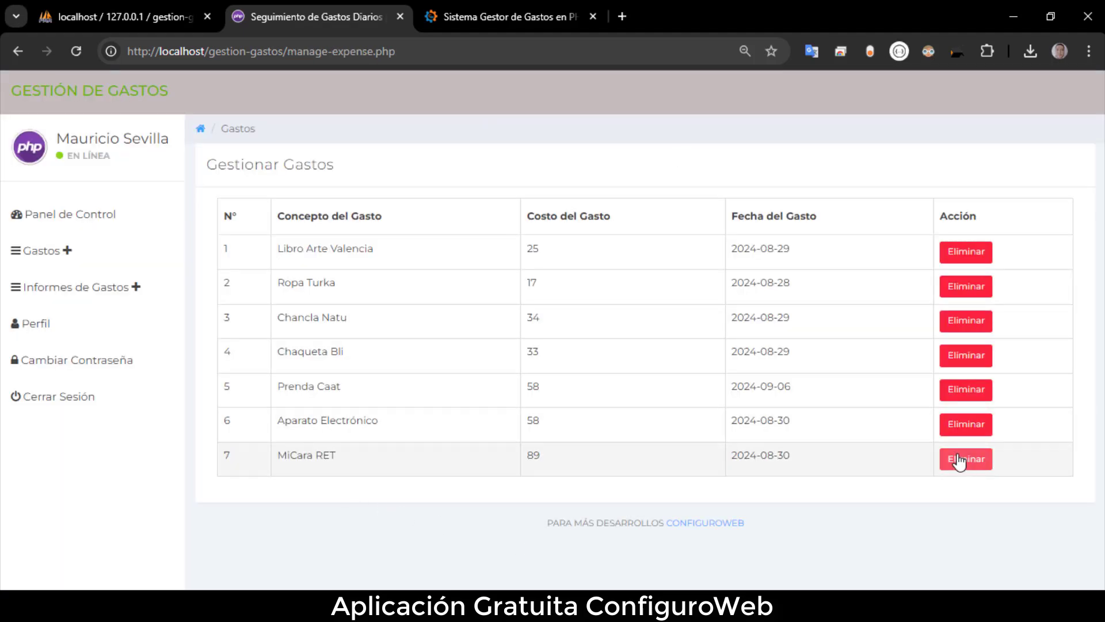
left_click(62, 213)
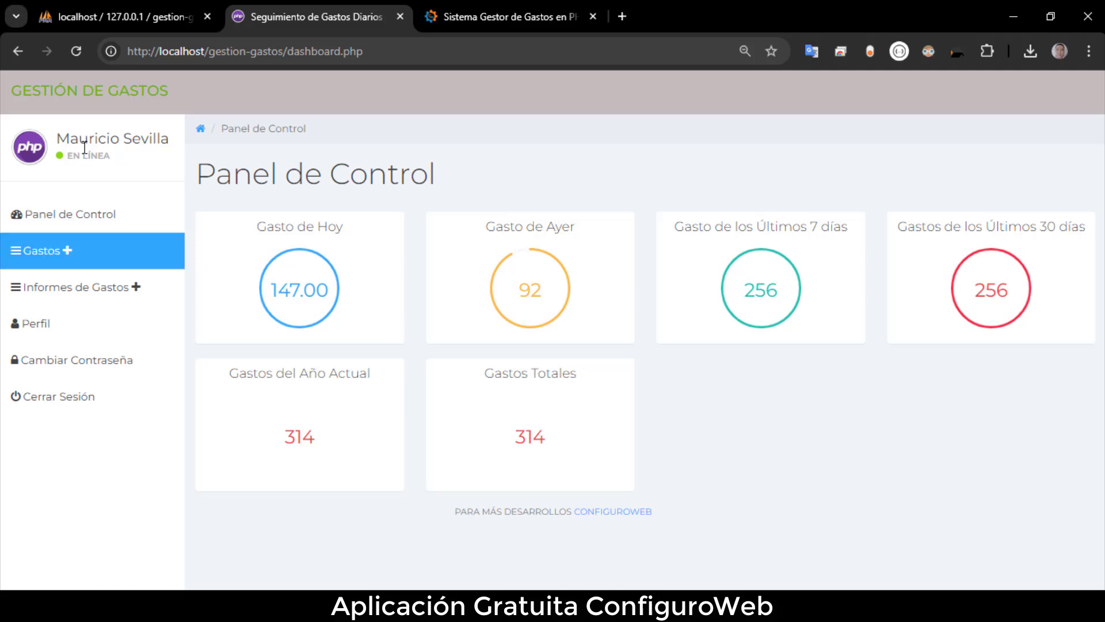
Step: Open the Gastos Diarios report form and set its range from 30/08/2024 to 29/08/2024
left_click(70, 287)
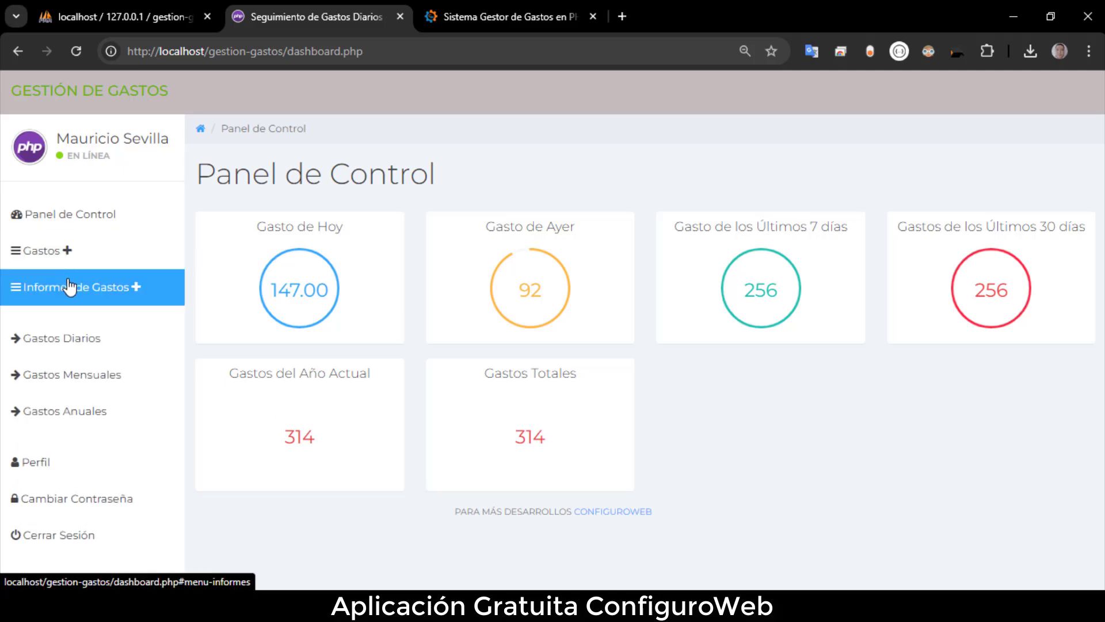
left_click(63, 345)
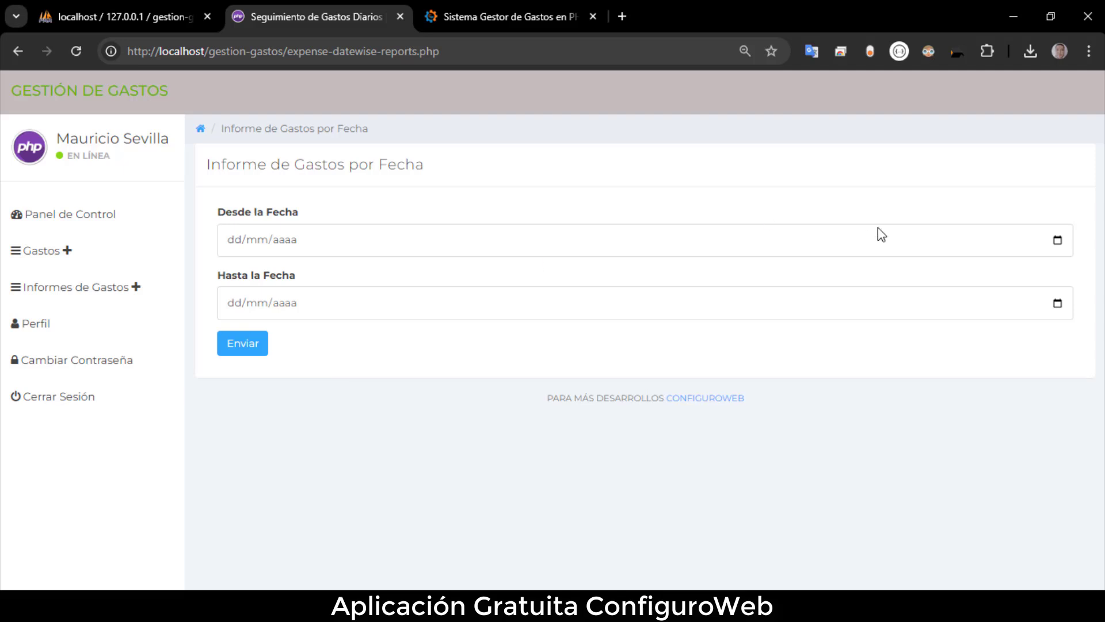
left_click(1057, 241)
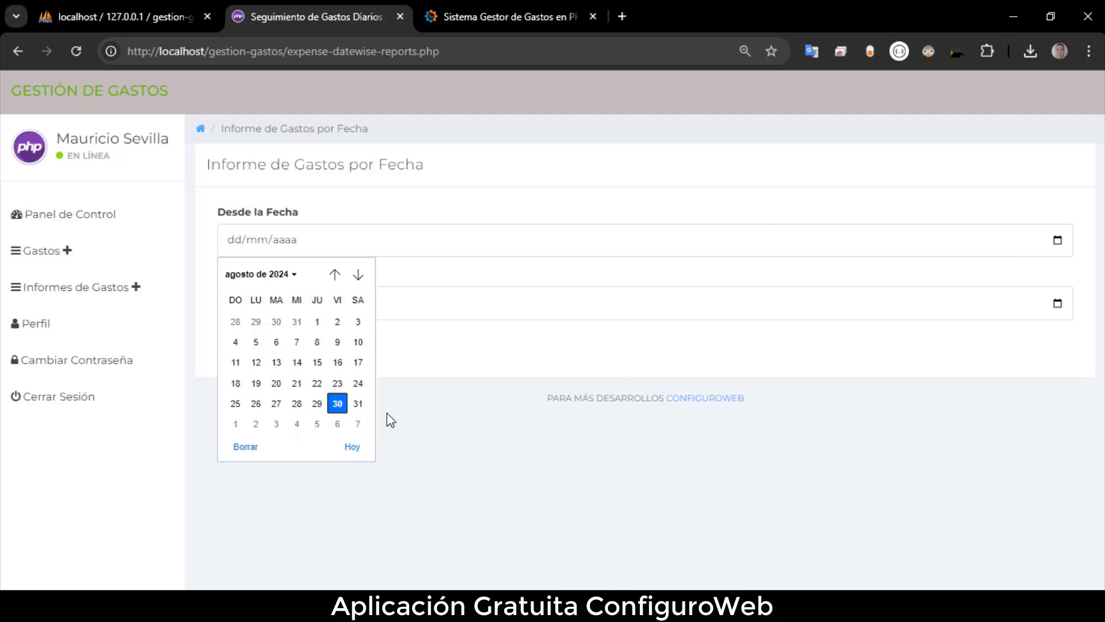
left_click(337, 404)
left_click(1056, 305)
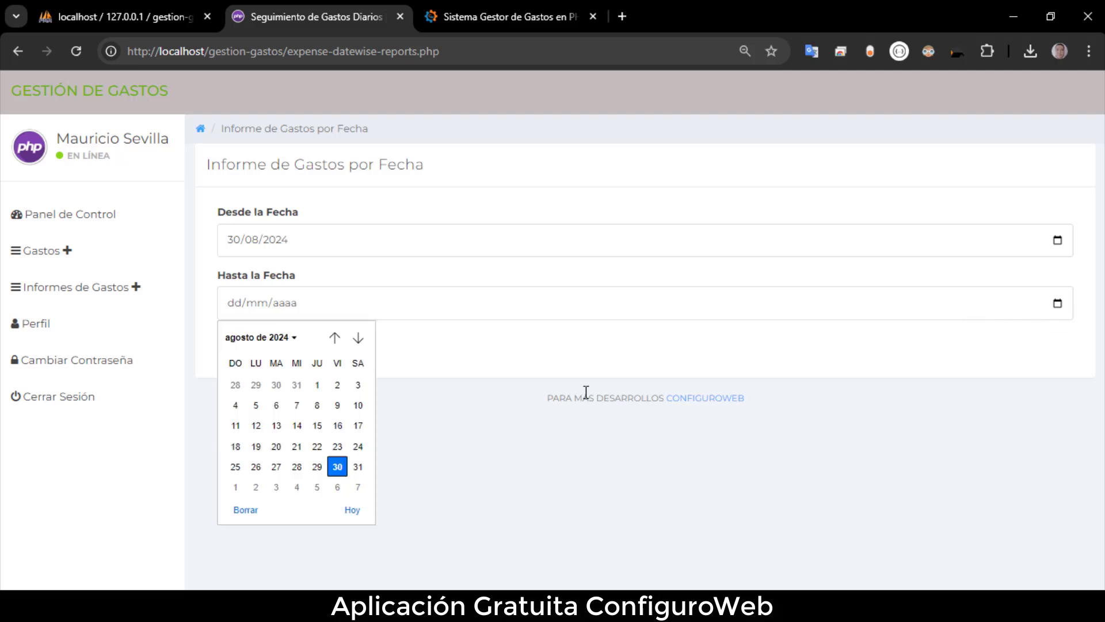
left_click(316, 466)
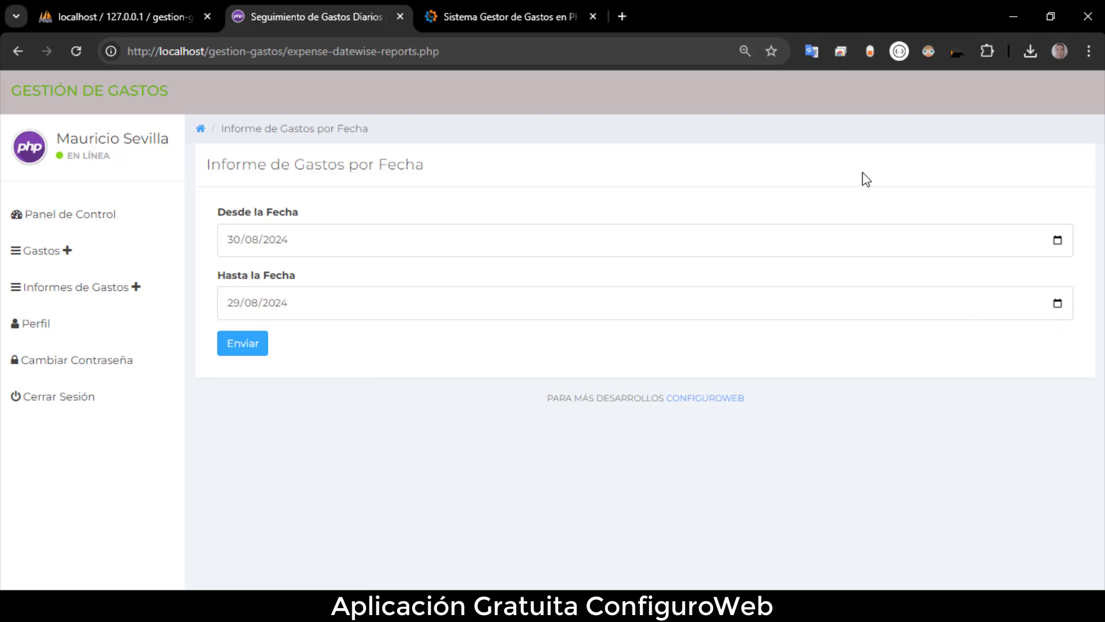
Step: Correct the report range to run from 29/08/2024 to 30/08/2024 and generate the expense report
left_click(1057, 240)
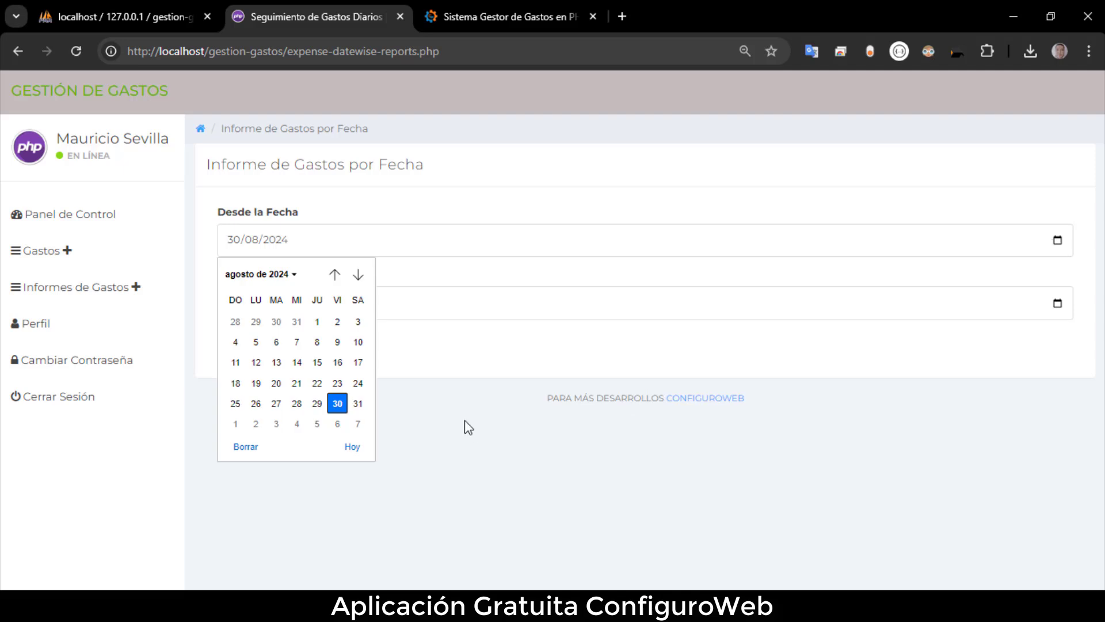
left_click(317, 406)
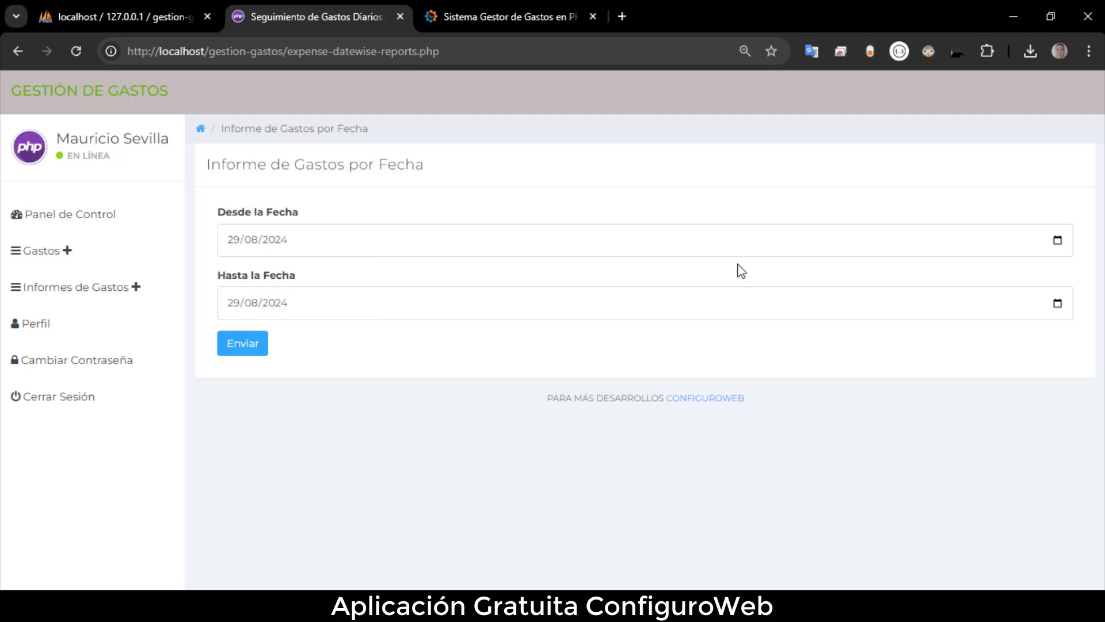
left_click(1066, 301)
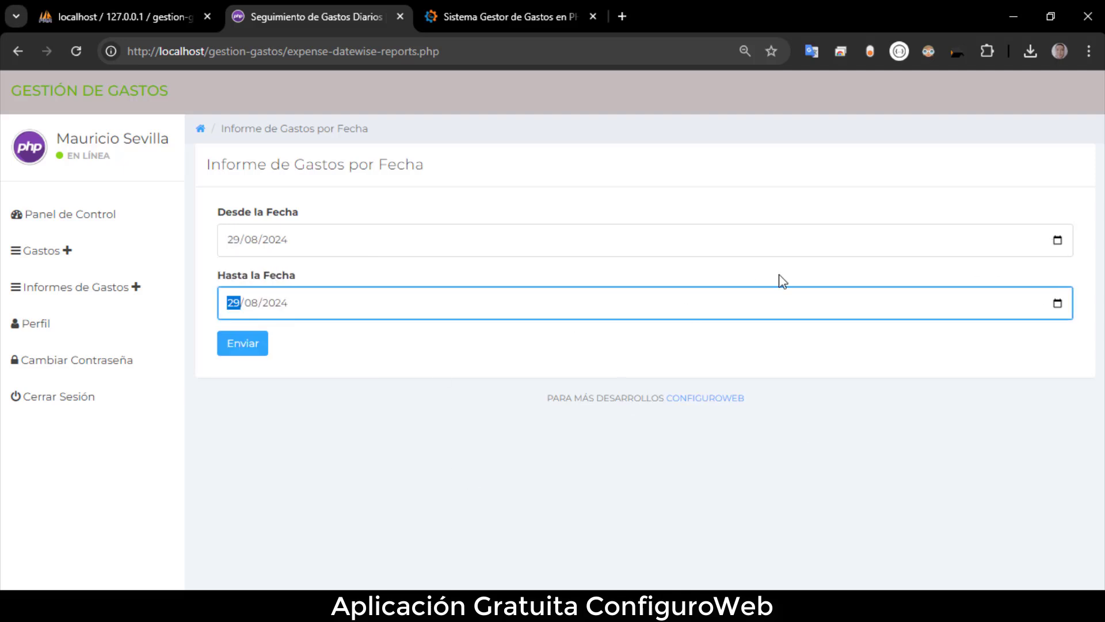
left_click(1057, 303)
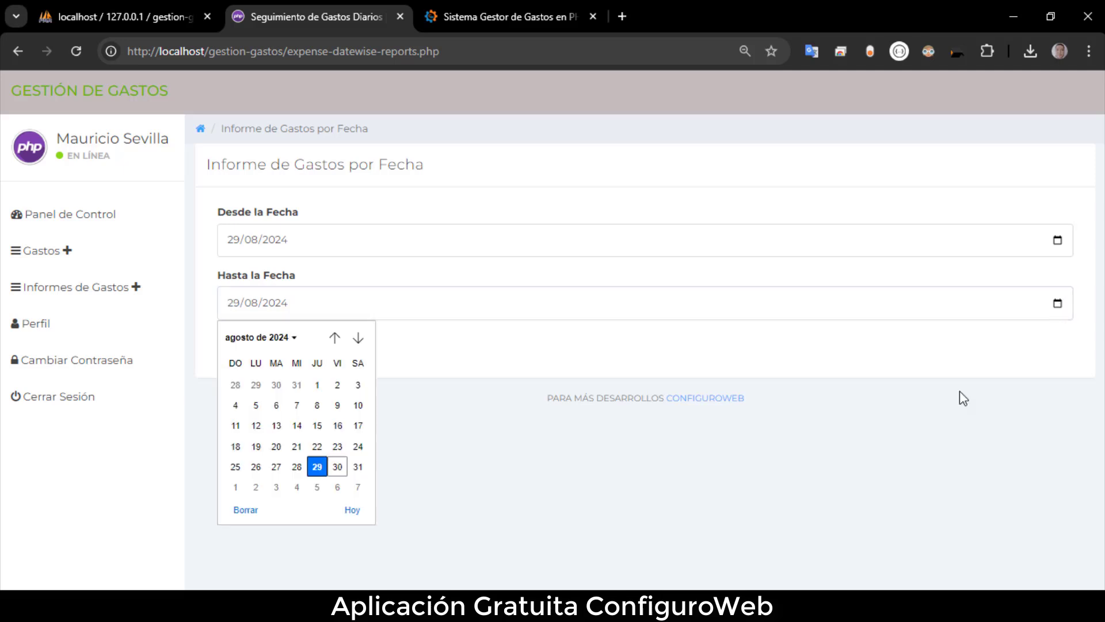
left_click(336, 467)
left_click(244, 341)
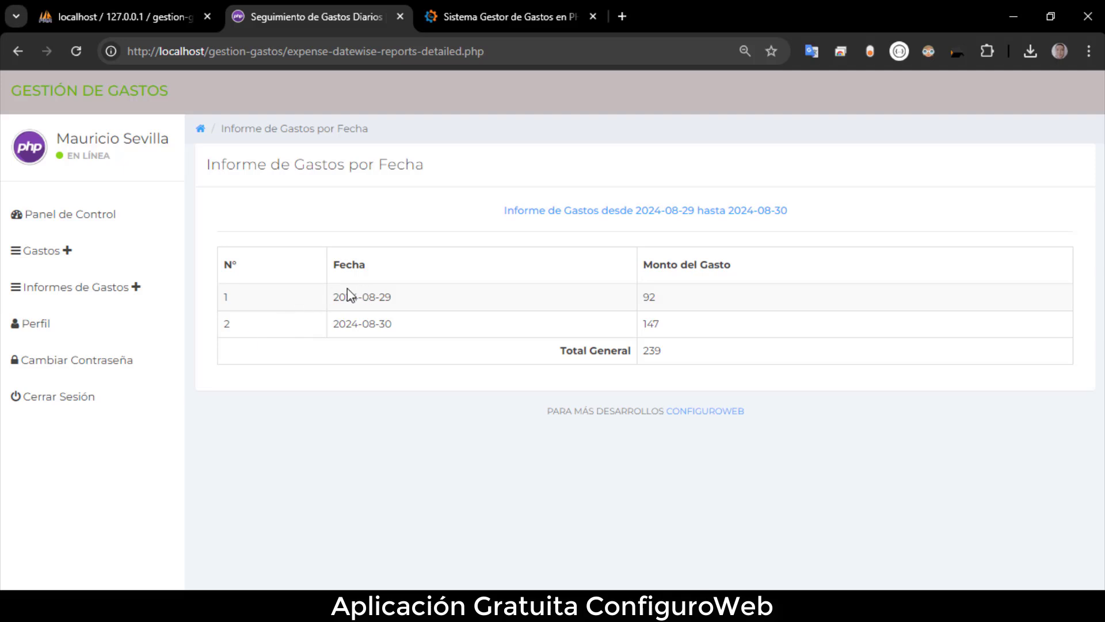
Step: Highlight the dates and expense amounts in the report rows for 2024-08-29 and 2024-08-30
left_click_drag(358, 296, 705, 302)
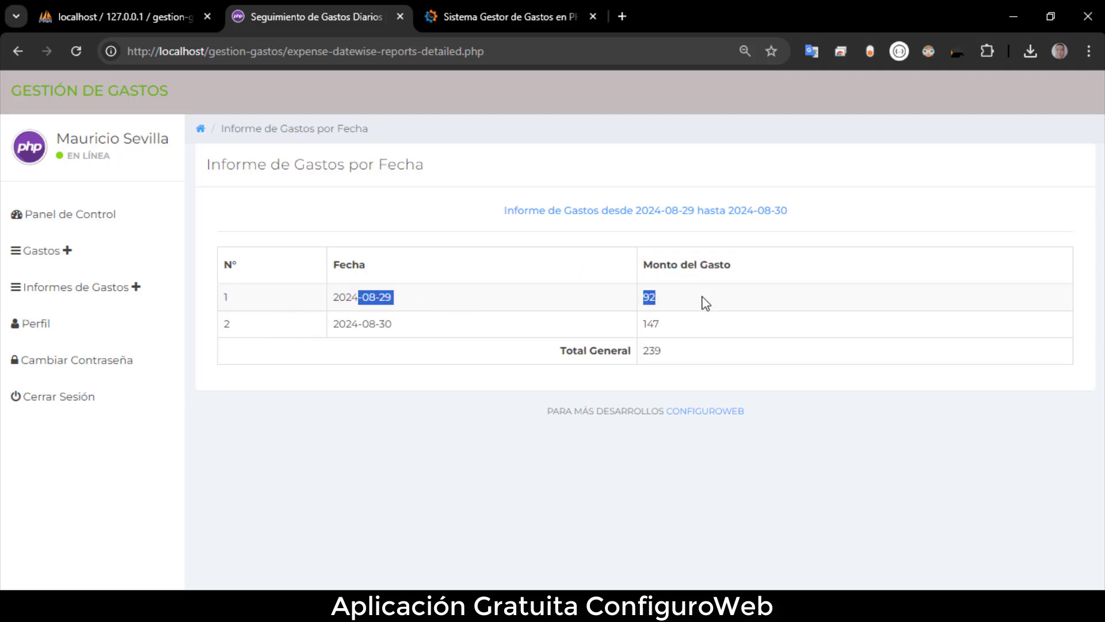
left_click_drag(362, 328, 718, 333)
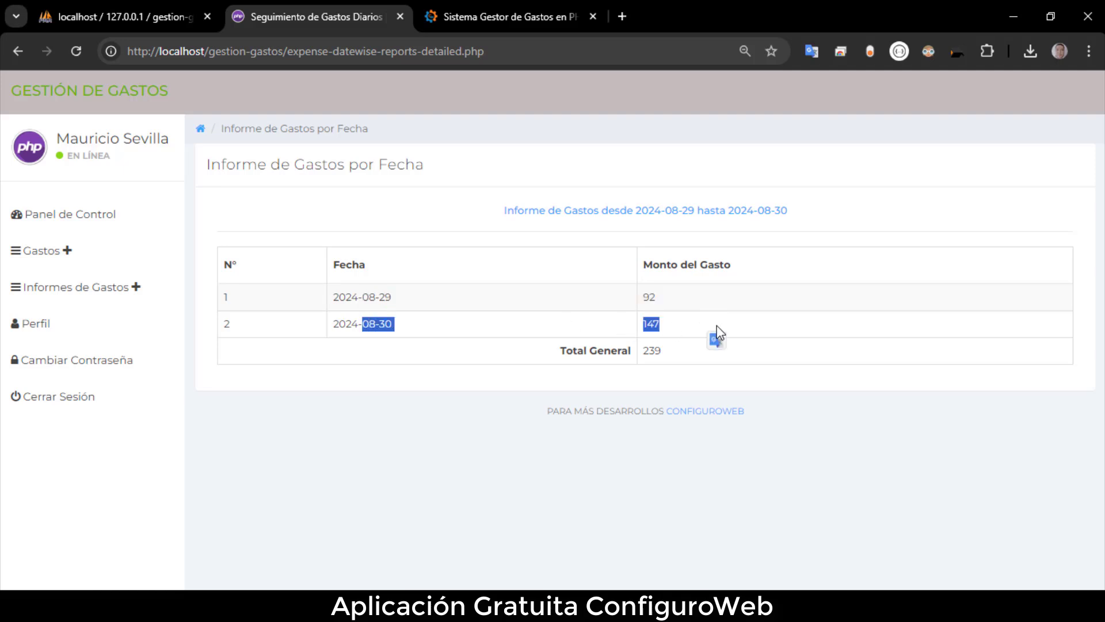
left_click_drag(651, 326, 461, 397)
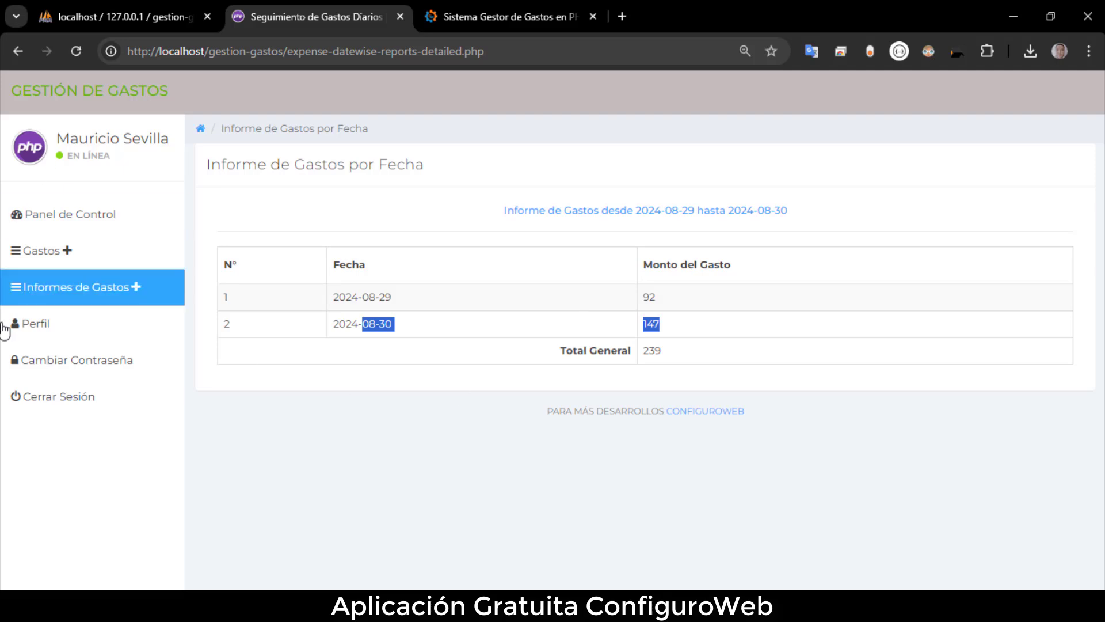
Step: Open the Perfil page and examine the full name, phone number, registration date and e-mail fields
left_click(28, 334)
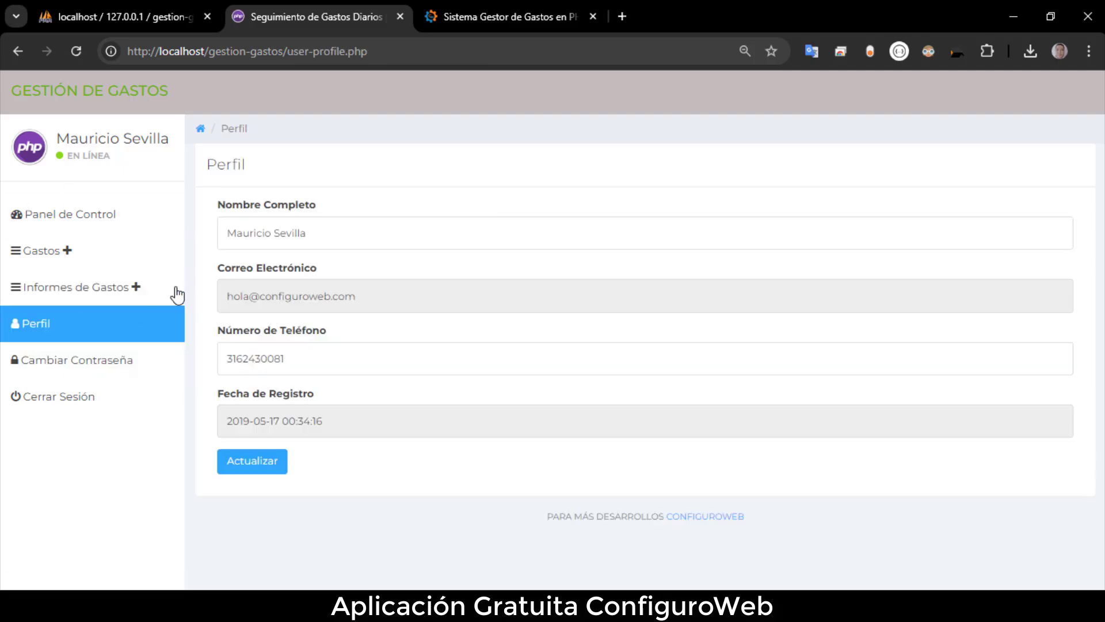
left_click(334, 234)
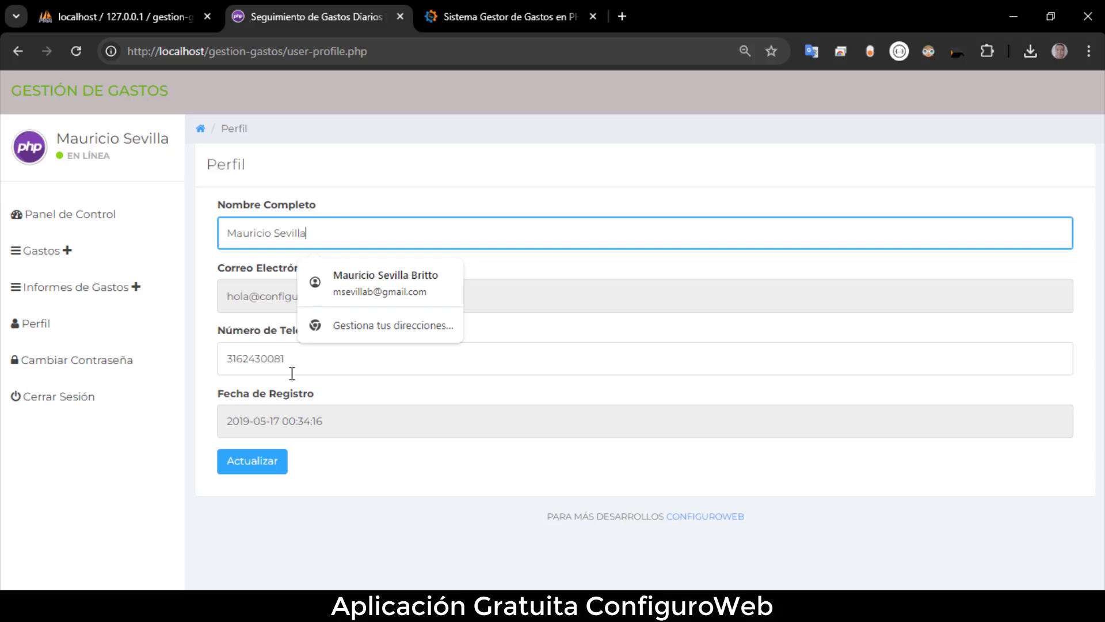
left_click(300, 358)
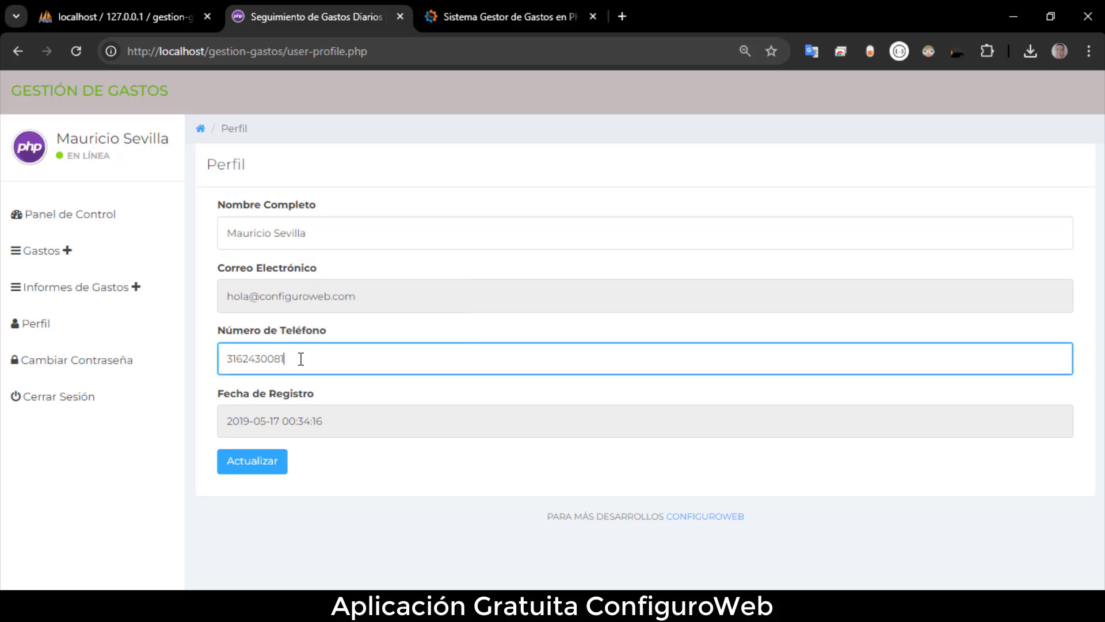
triple_click(349, 426)
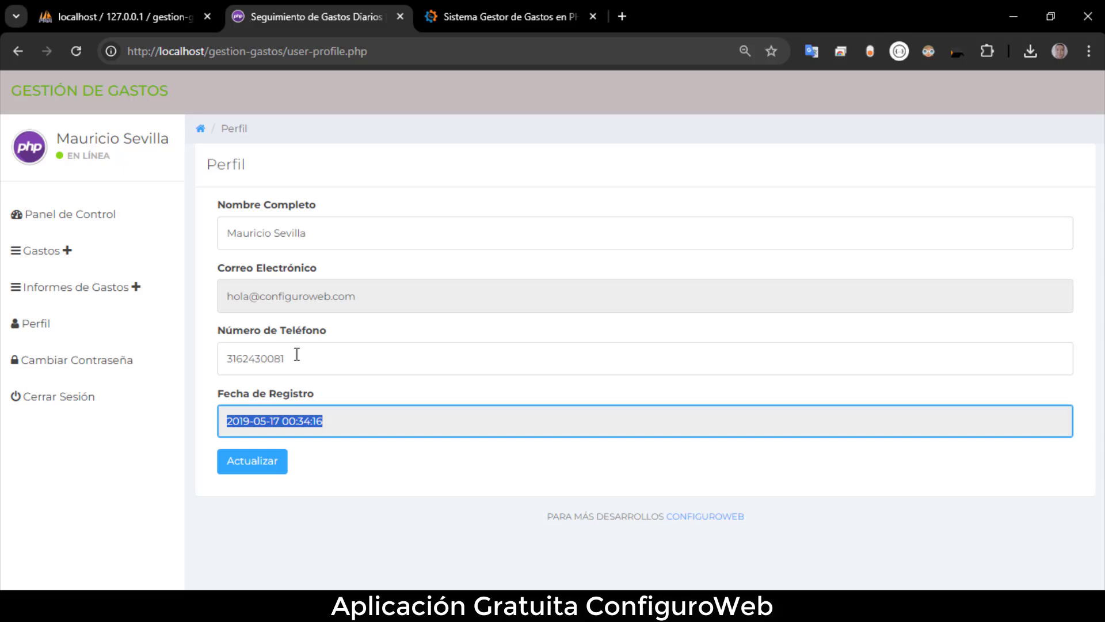
triple_click(387, 297)
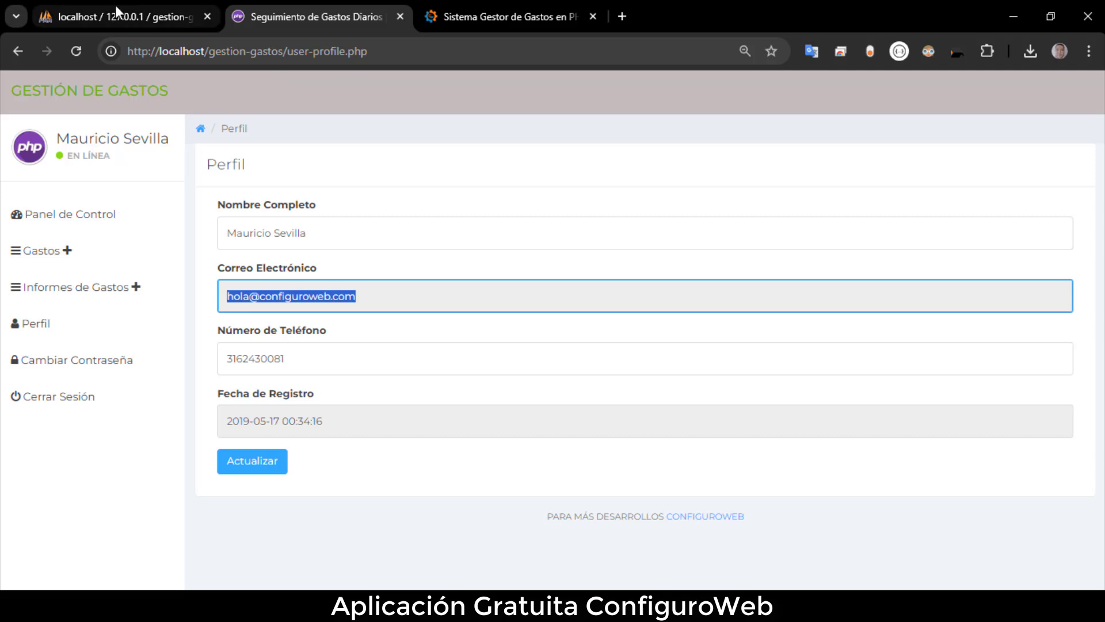
Step: Switch to phpMyAdmin to view the records in the gestion-gastos tbluser table, and return to the expense application
left_click(101, 18)
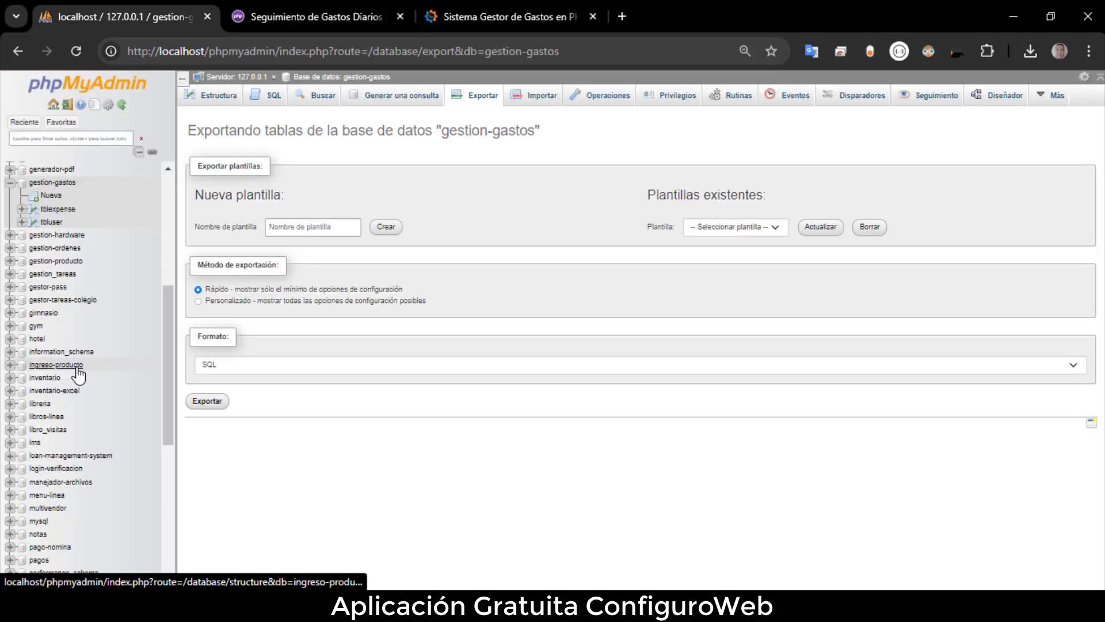
left_click(51, 222)
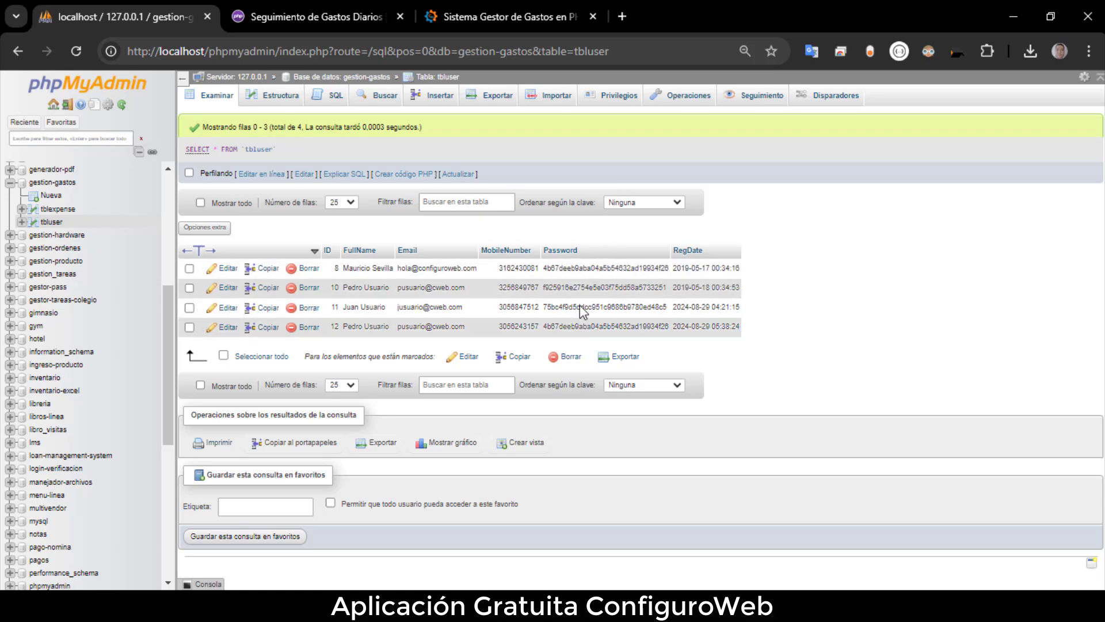
left_click(298, 10)
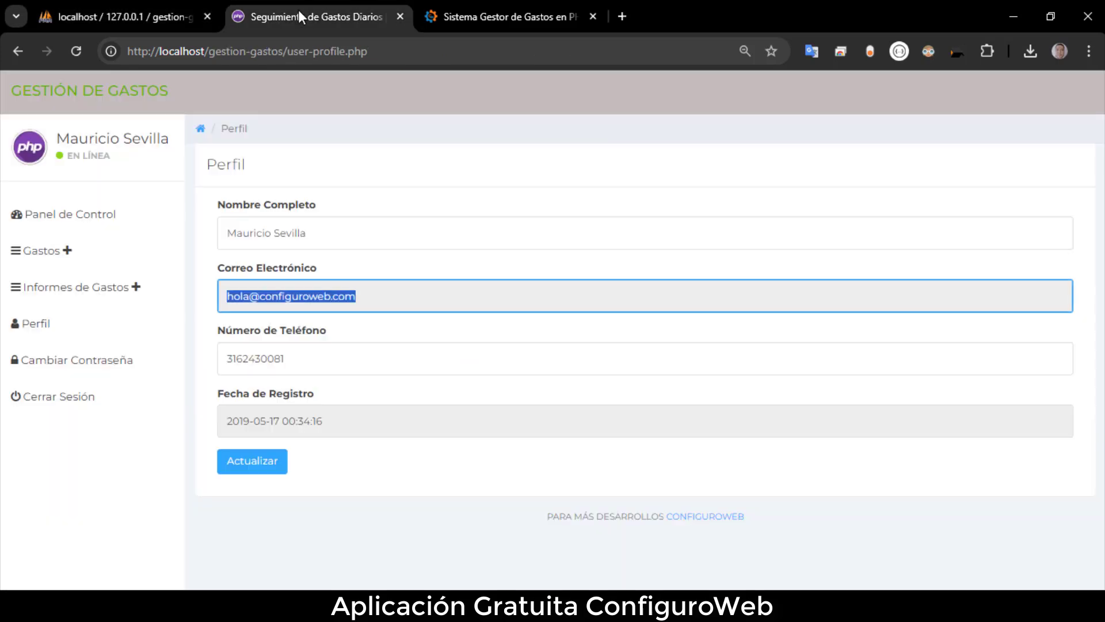
Step: View the Cambiar Contraseña form and return to the Panel de Control
left_click(102, 358)
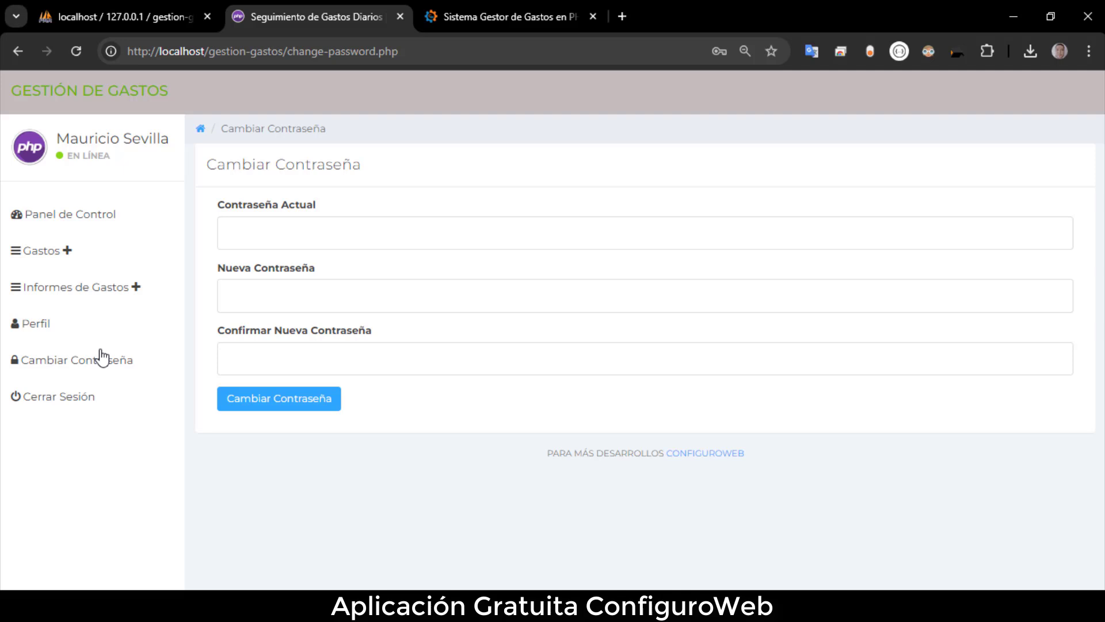
left_click(74, 216)
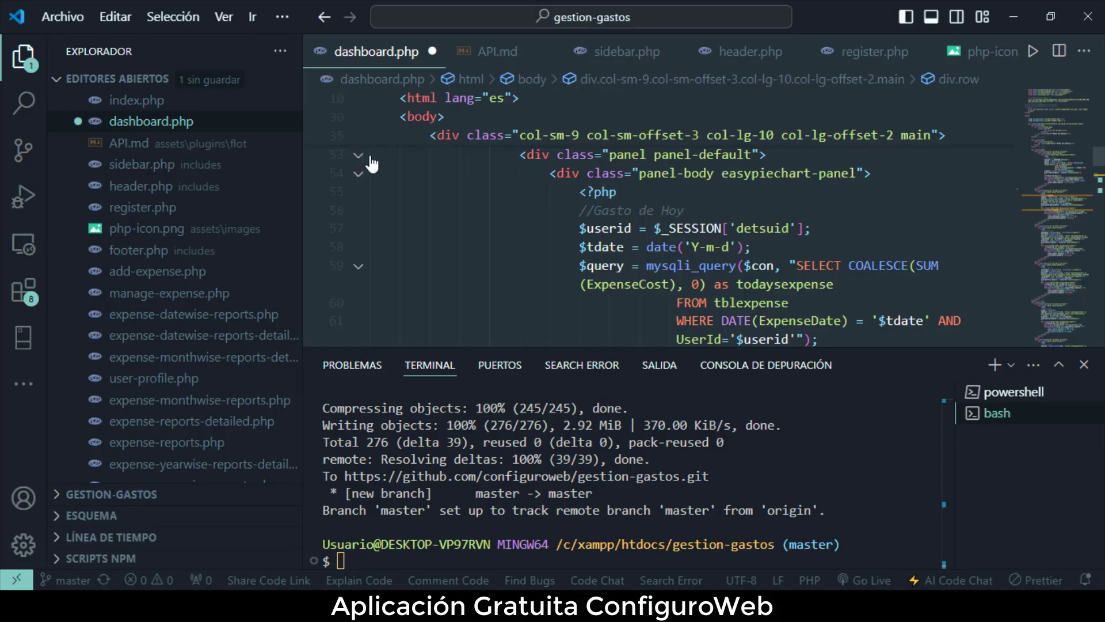
Step: Review the Git output in the VS Code terminal for the gestion-gastos project, and return to the browser
scroll(666, 486, "up", 10)
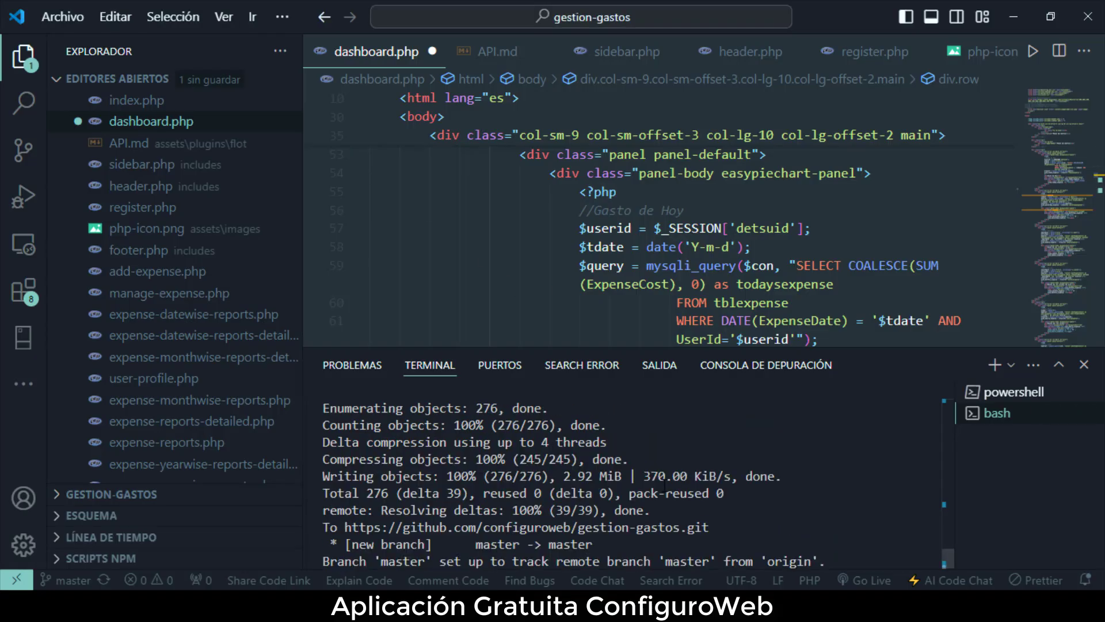
scroll(665, 485, "up", 20)
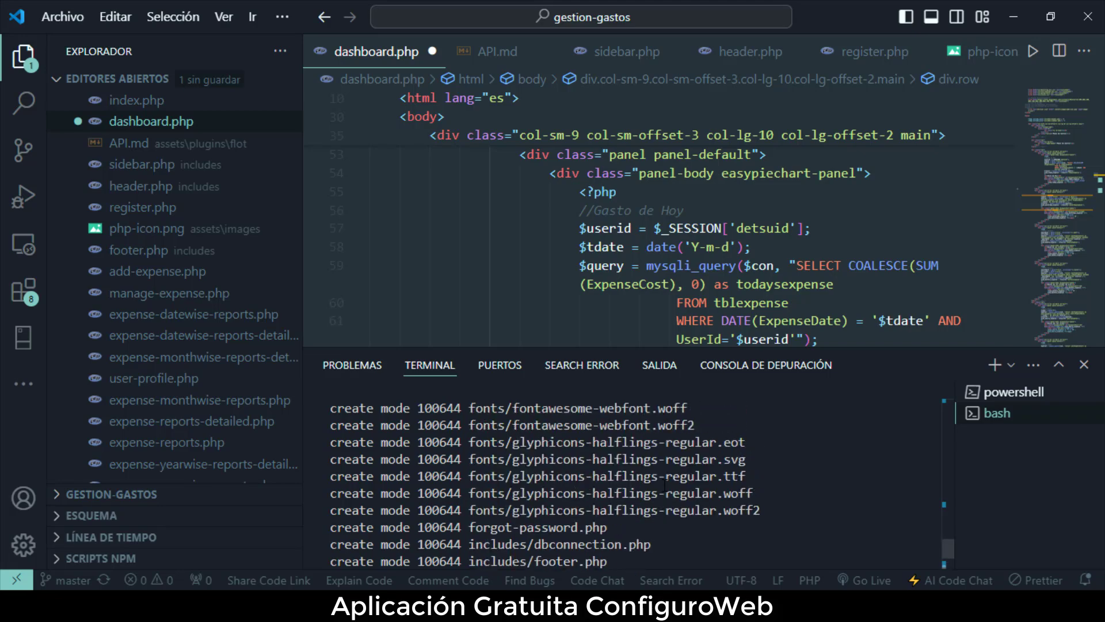
scroll(664, 486, "up", 20)
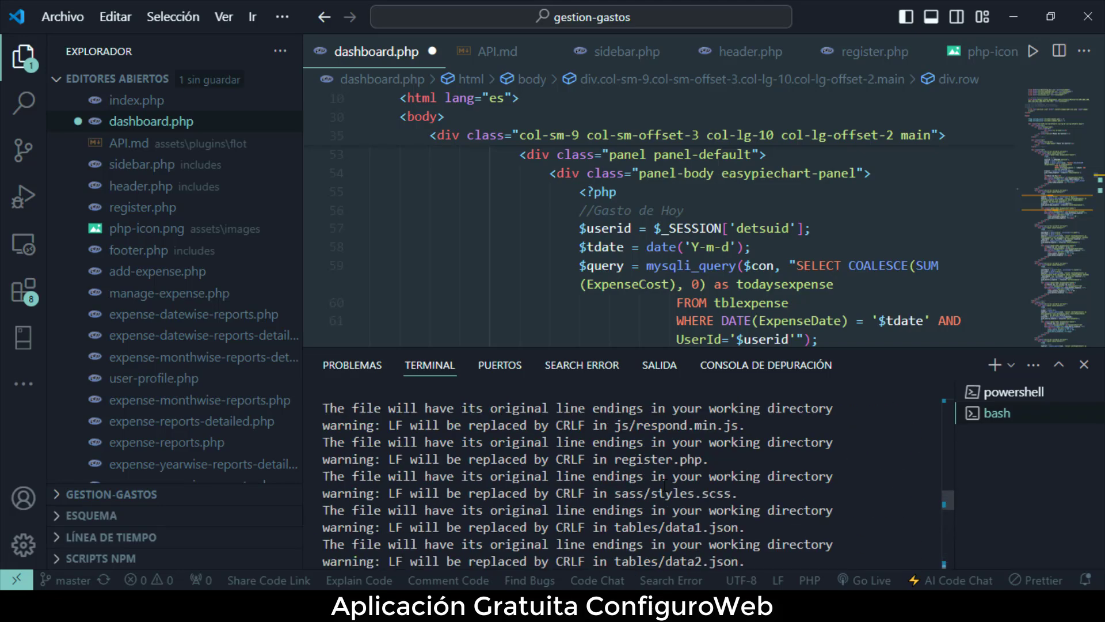
scroll(665, 482, "up", 20)
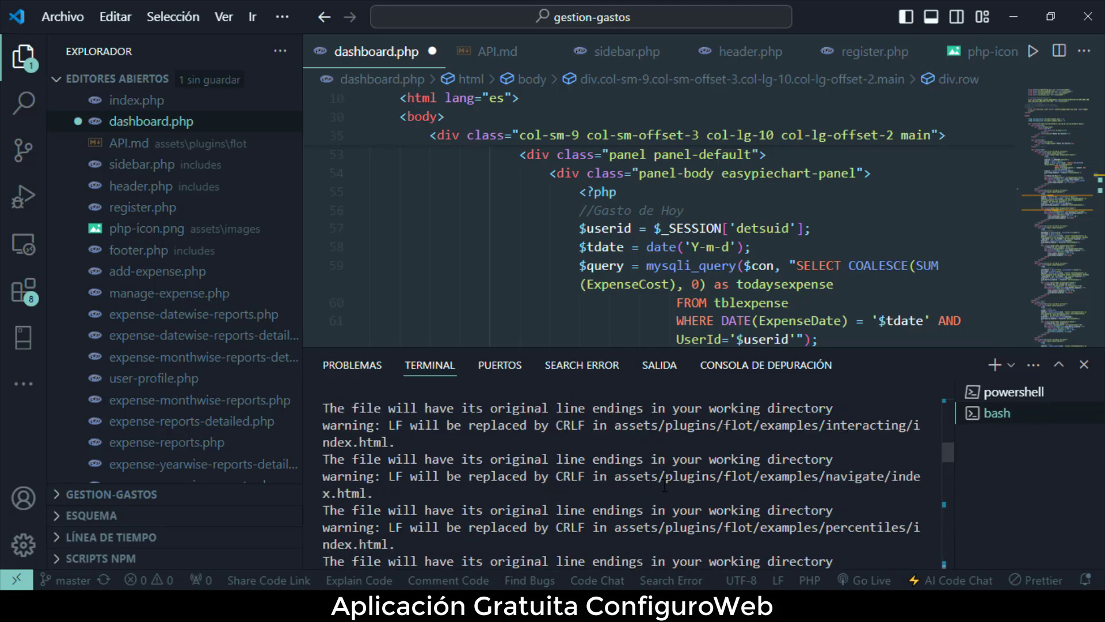
scroll(664, 483, "up", 5)
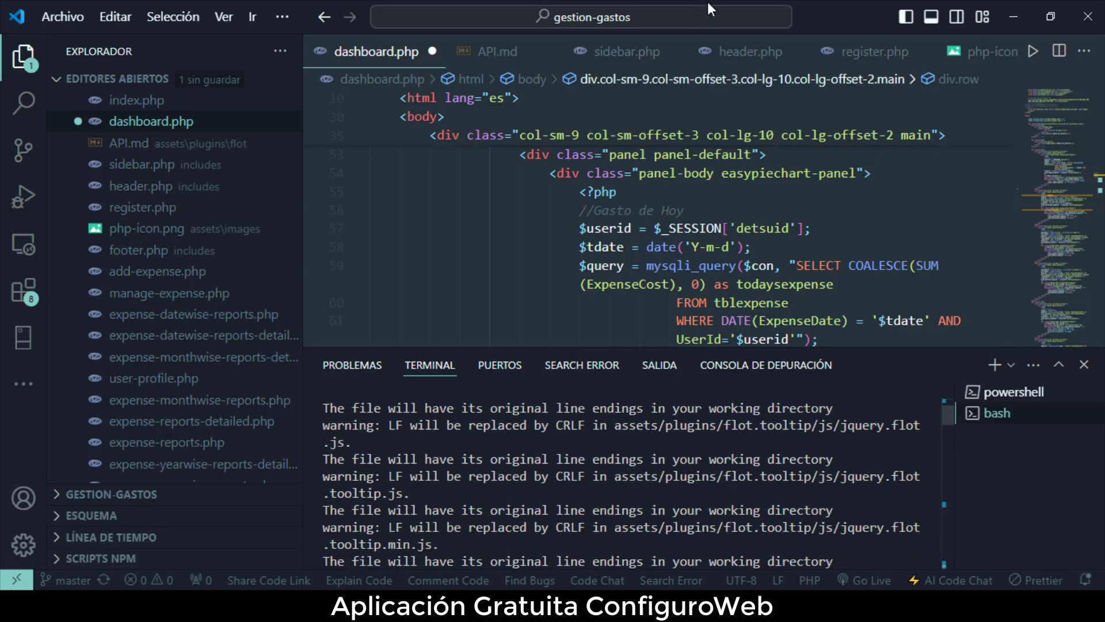
left_click(1024, 16)
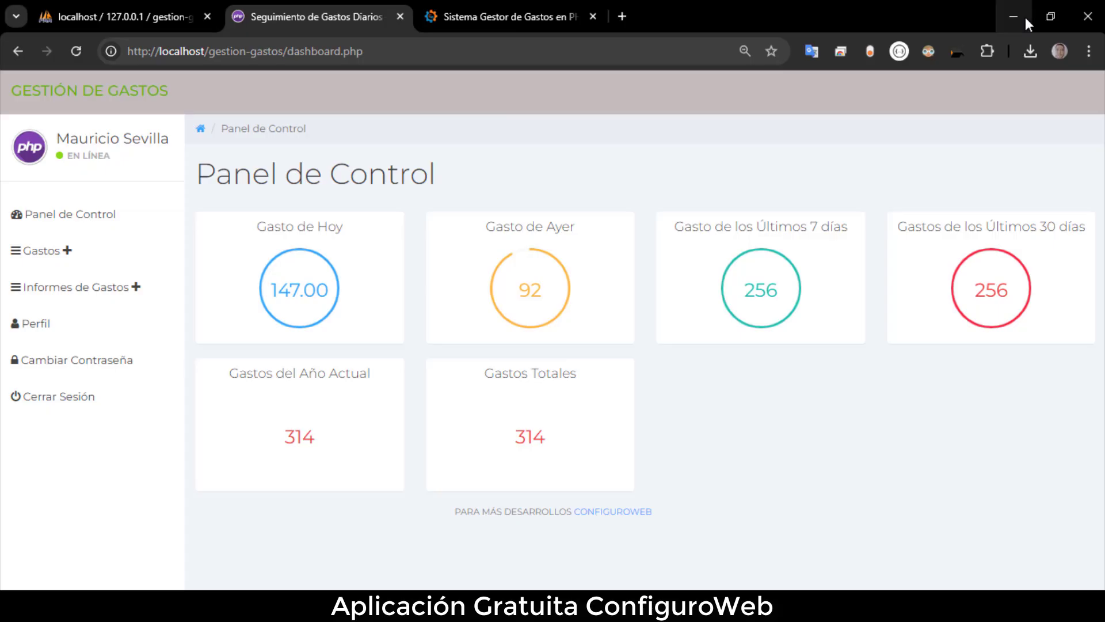
Step: View the gestion-gastos SQL dump through the article's Base de datos del Sistema link, and return to the expense dashboard
left_click(444, 11)
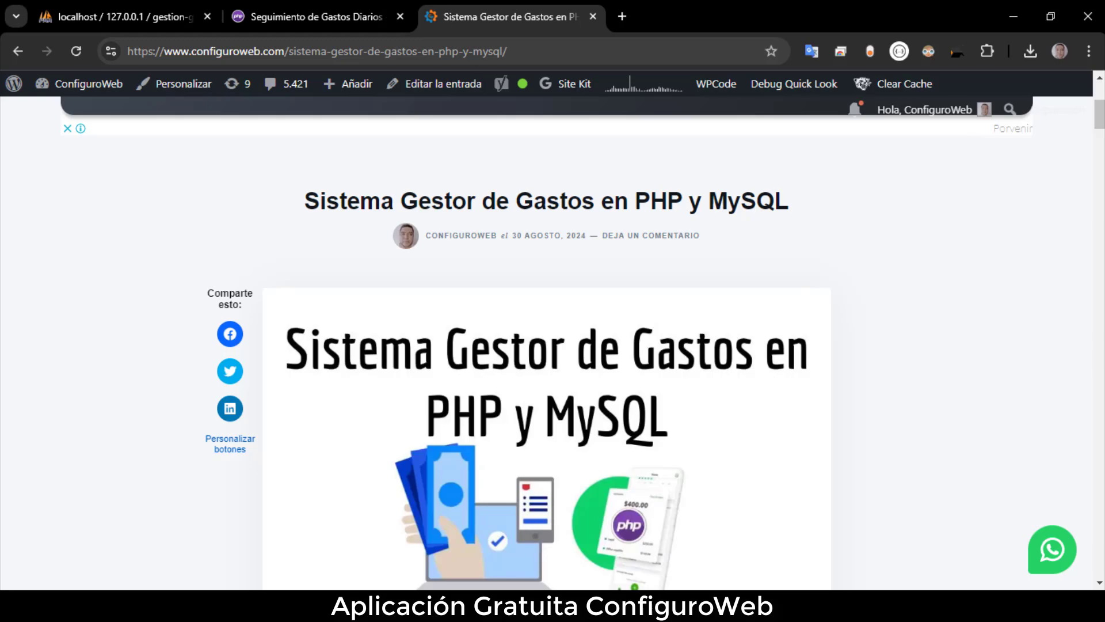
scroll(649, 364, "down", 10)
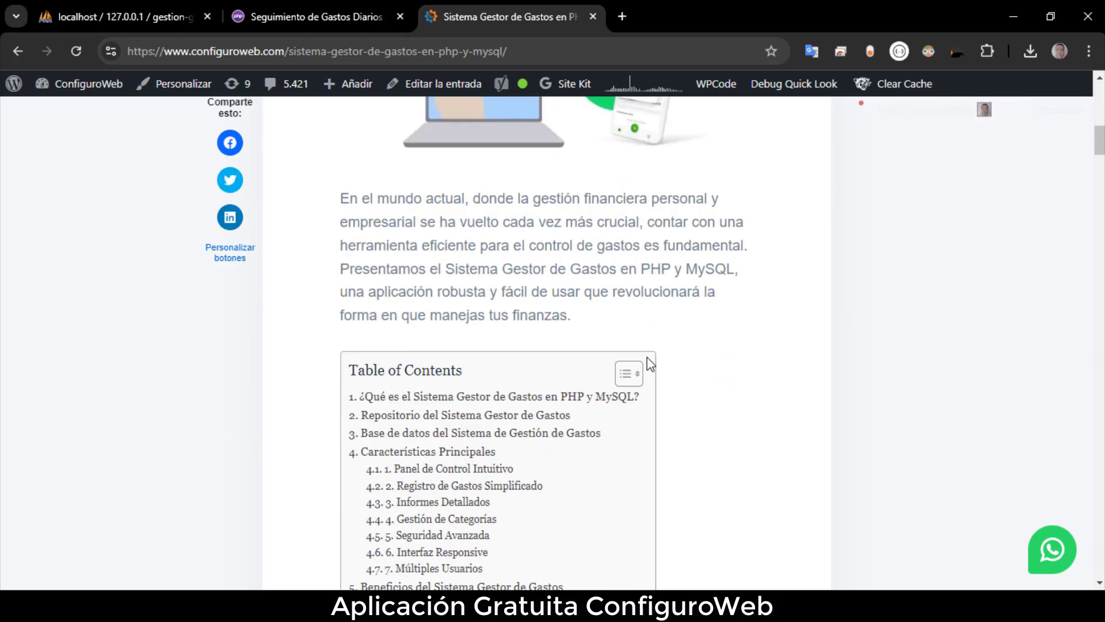
left_click(444, 266)
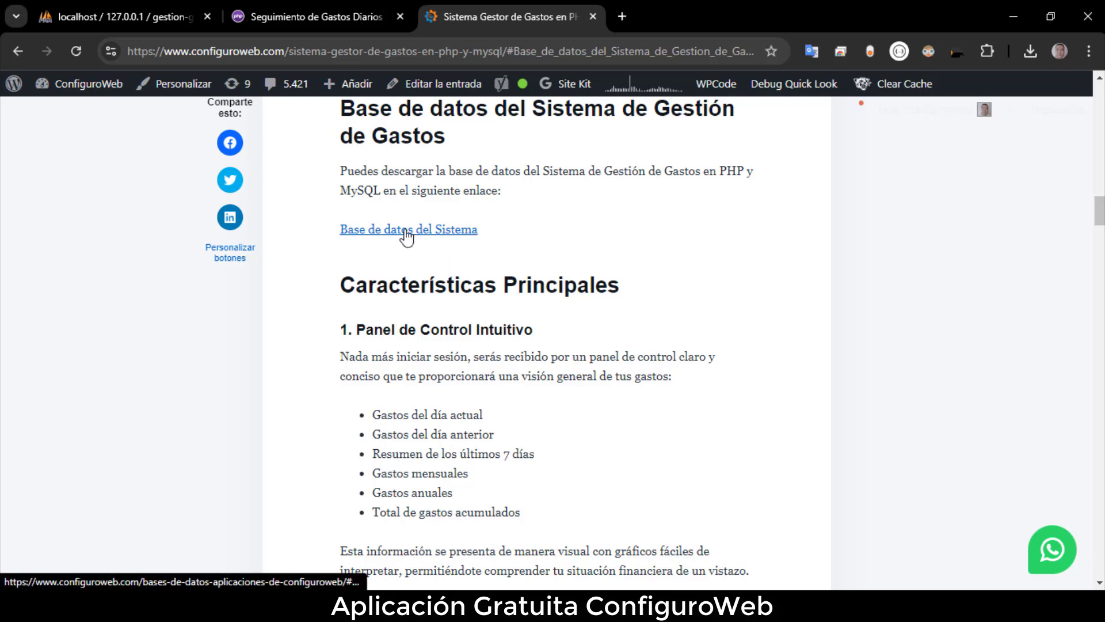
left_click(406, 230)
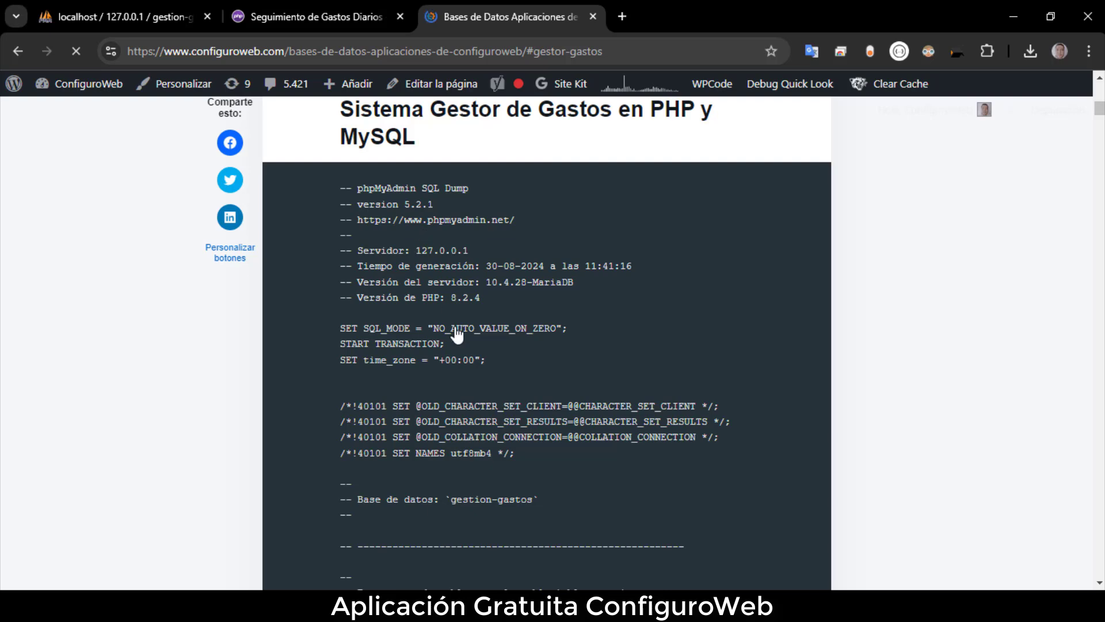
scroll(457, 334, "down", 5)
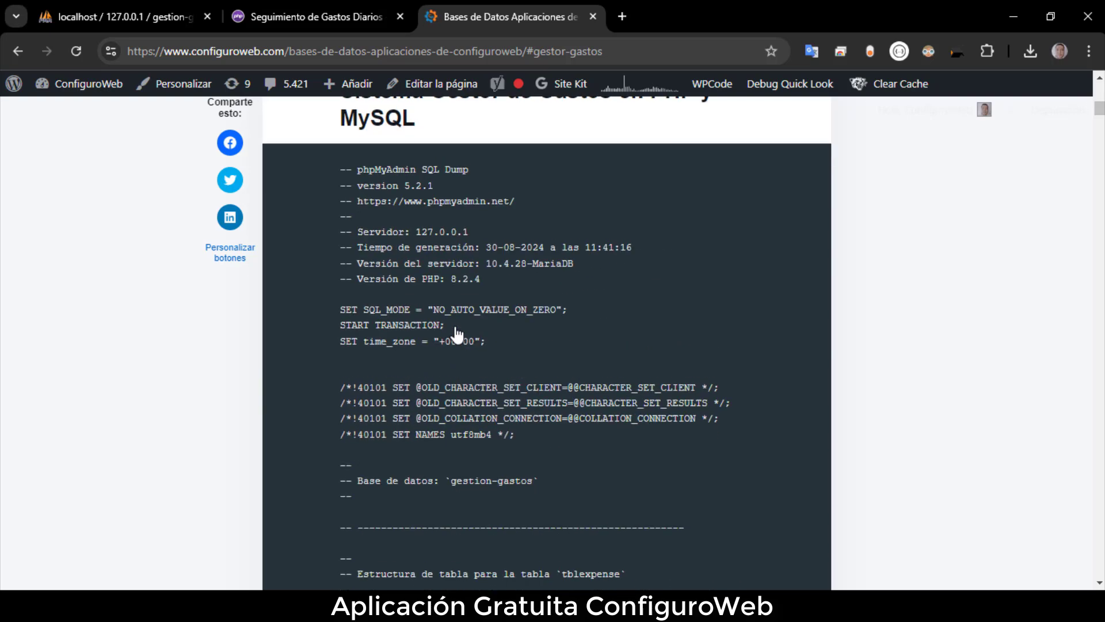
left_click(310, 18)
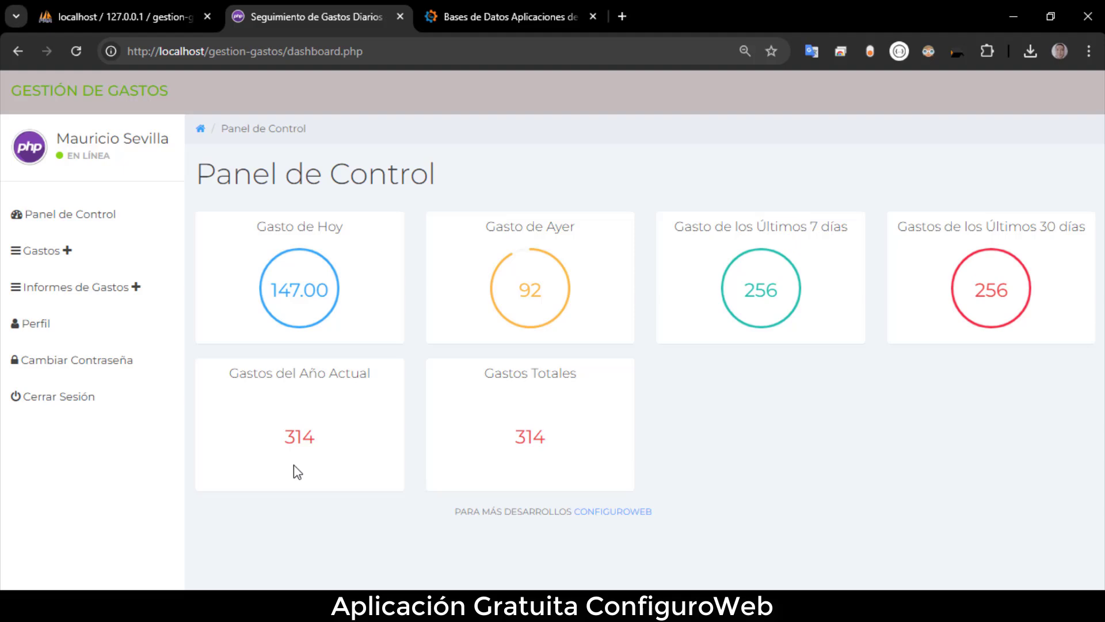
Step: Check the ConfiguroWeb databases page, and switch to VS Code to look through the open gestion-gastos files under Editores Abiertos
left_click(517, 5)
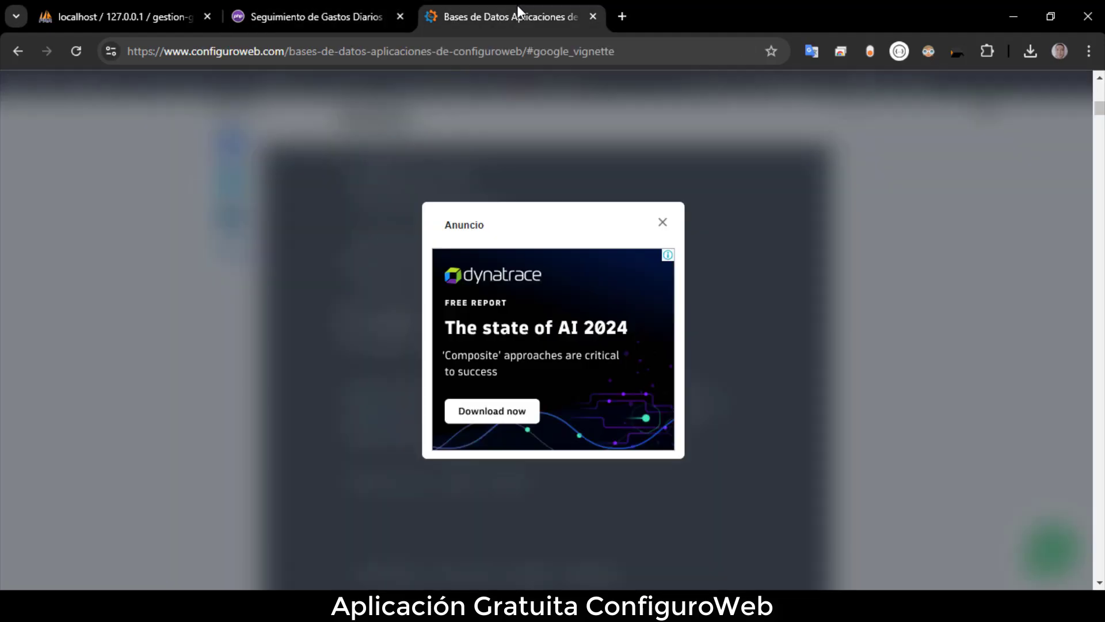
left_click(318, 12)
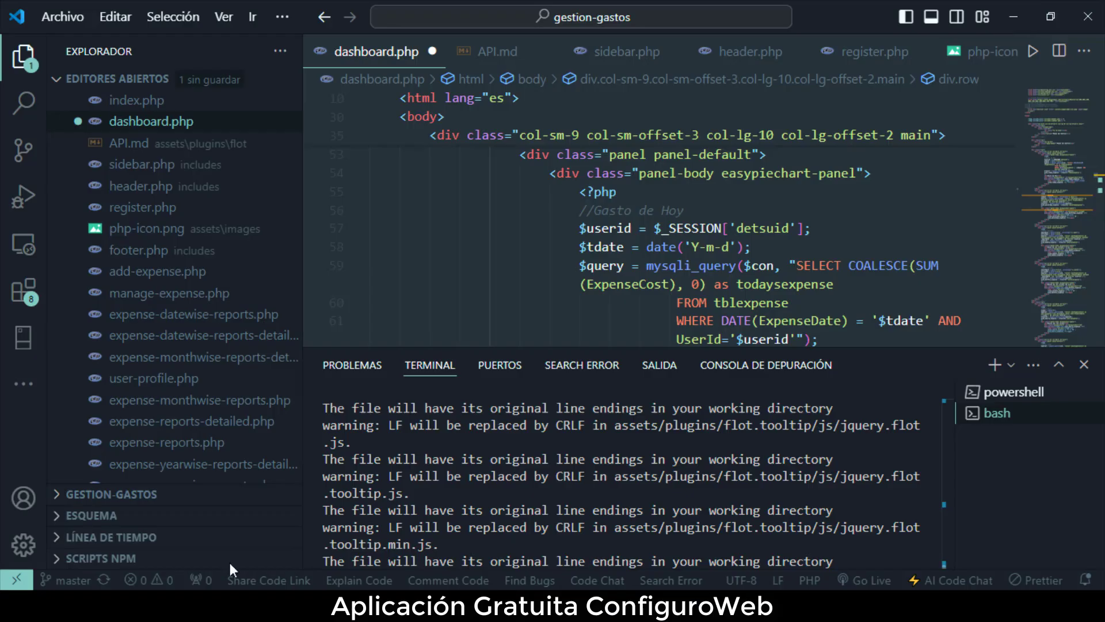
scroll(163, 302, "down", 2)
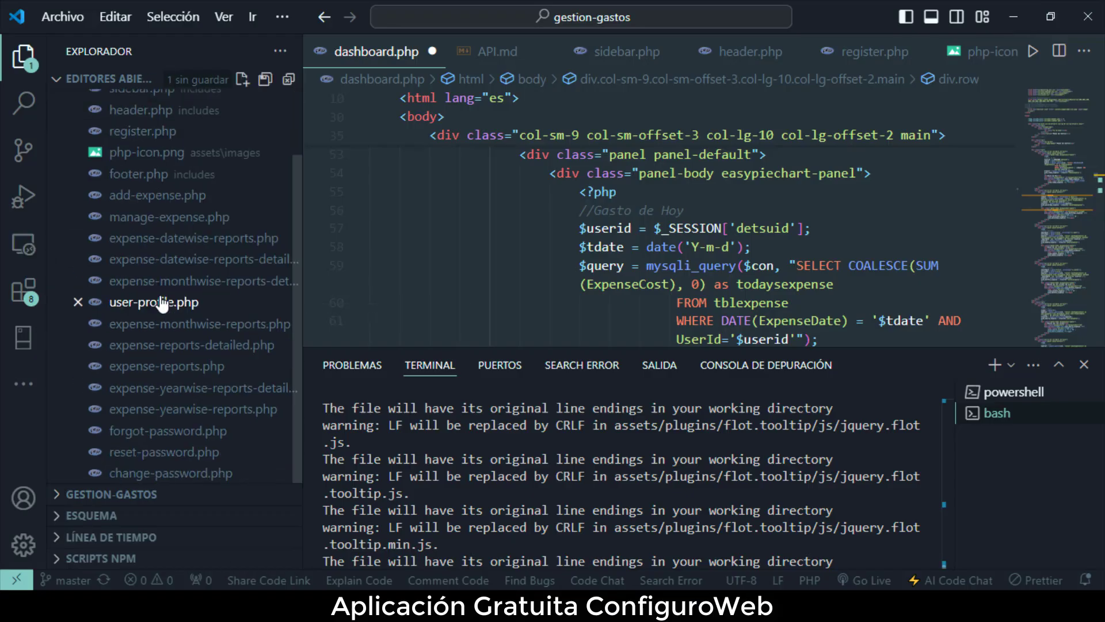
scroll(163, 302, "up", 2)
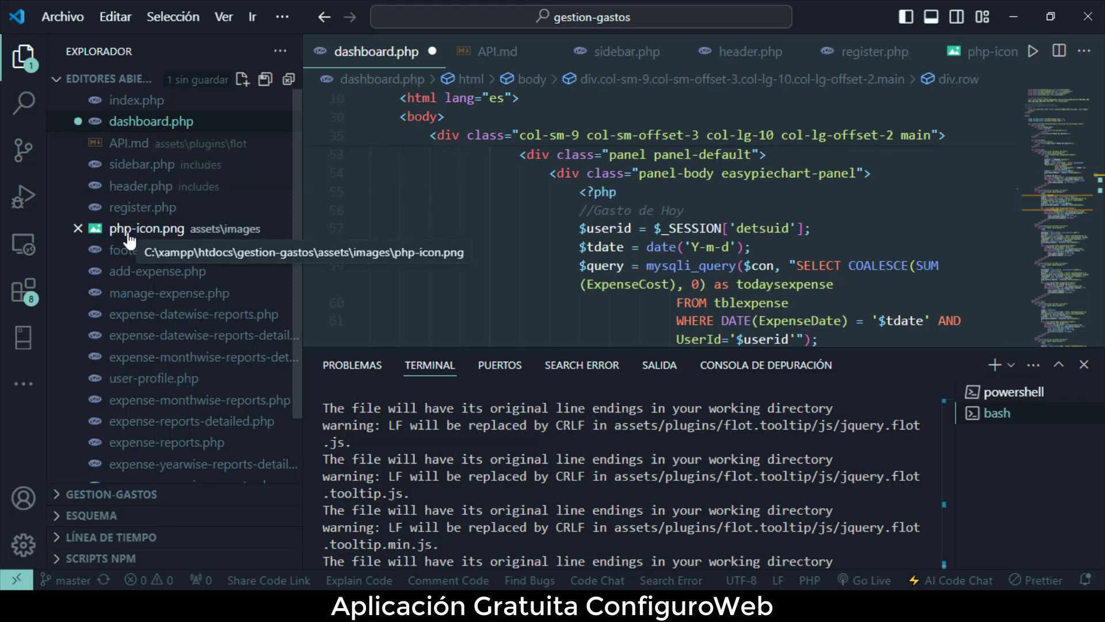
scroll(129, 238, "down", 2)
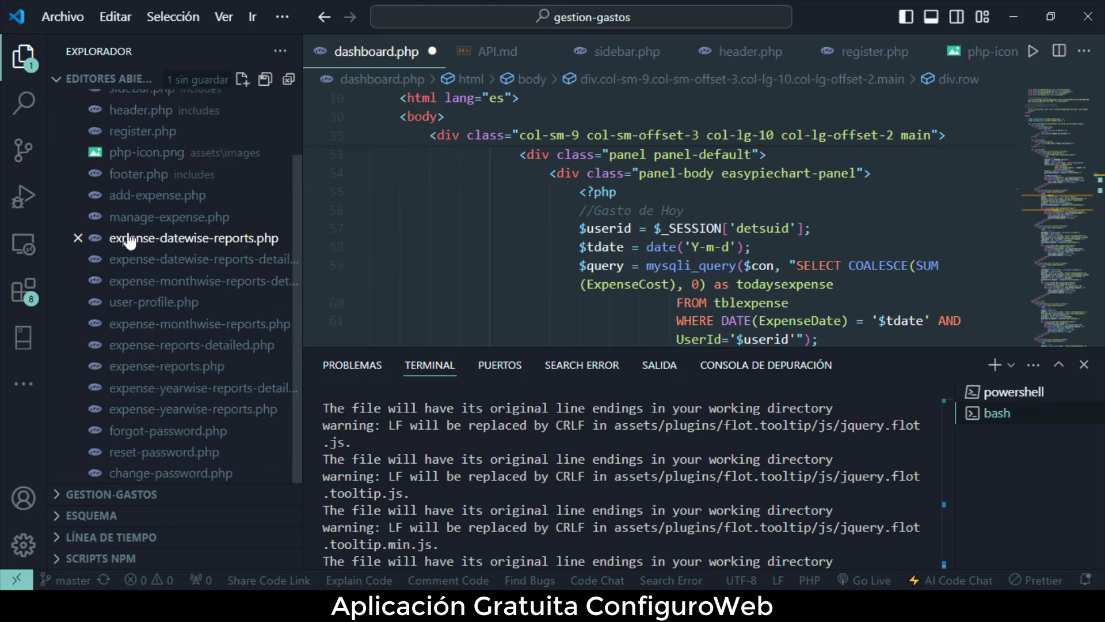
scroll(130, 238, "up", 2)
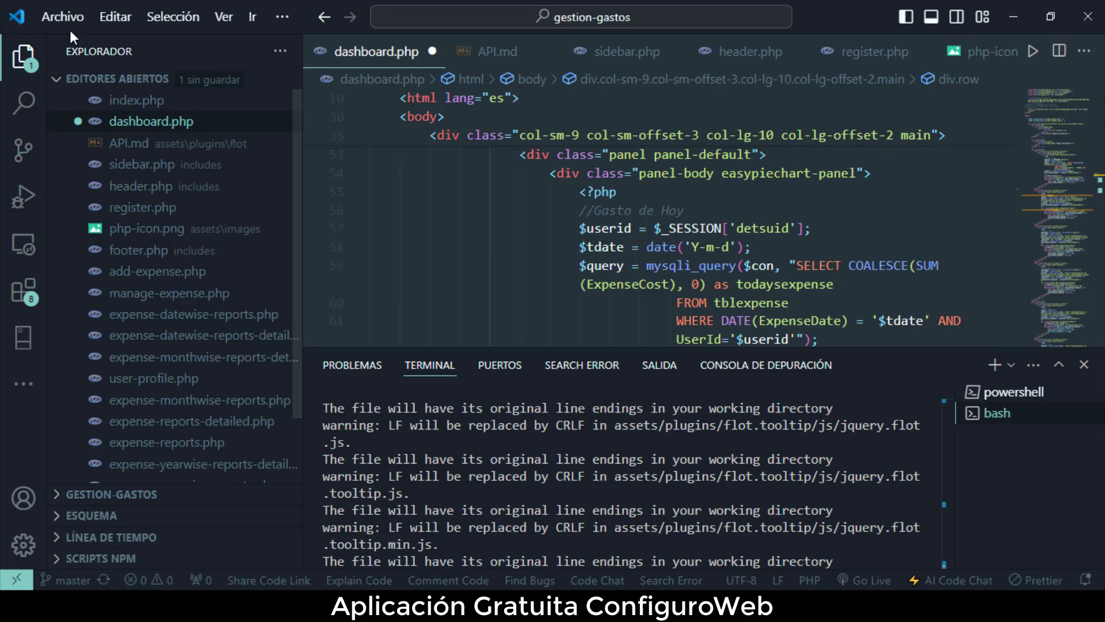
Step: Collapse the Editores Abiertos list and expand the GESTION-GASTOS project tree to show its folders and files
left_click(57, 80)
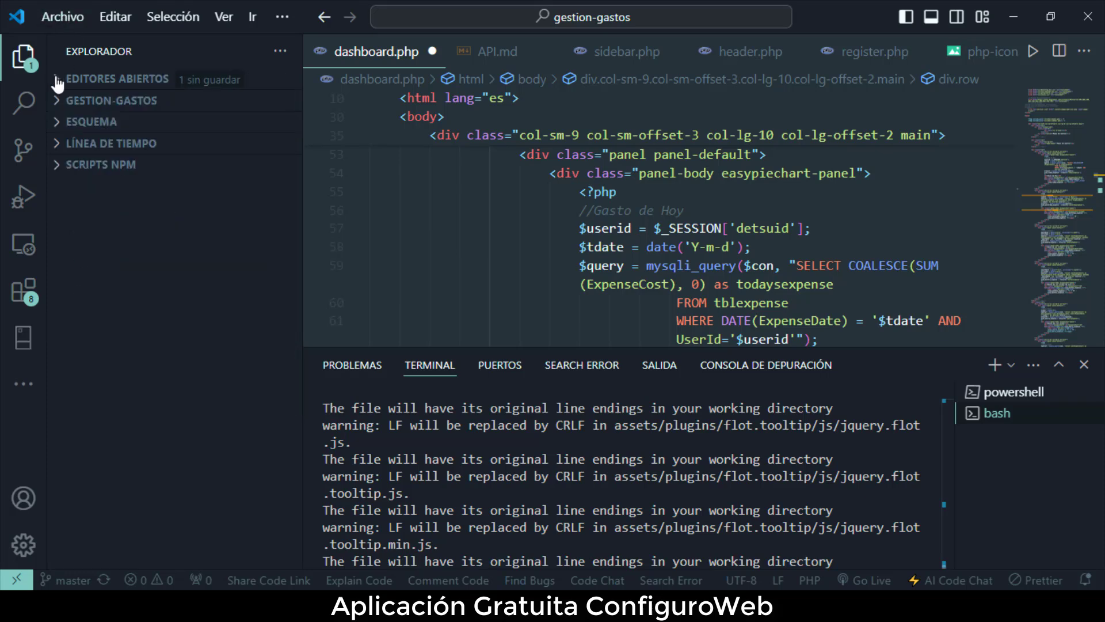
left_click(54, 102)
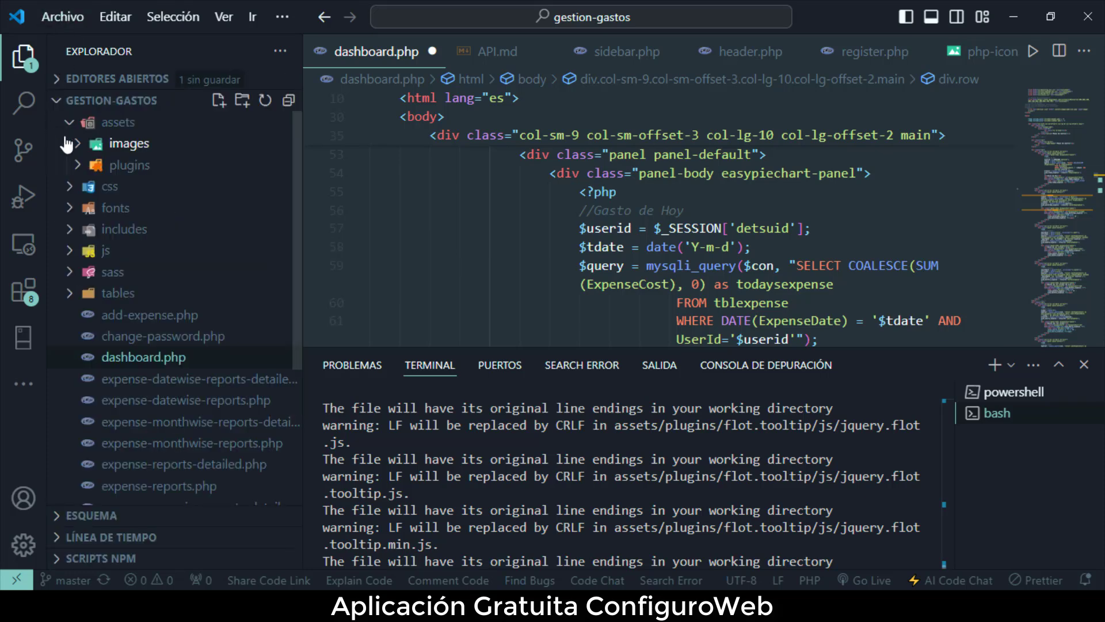